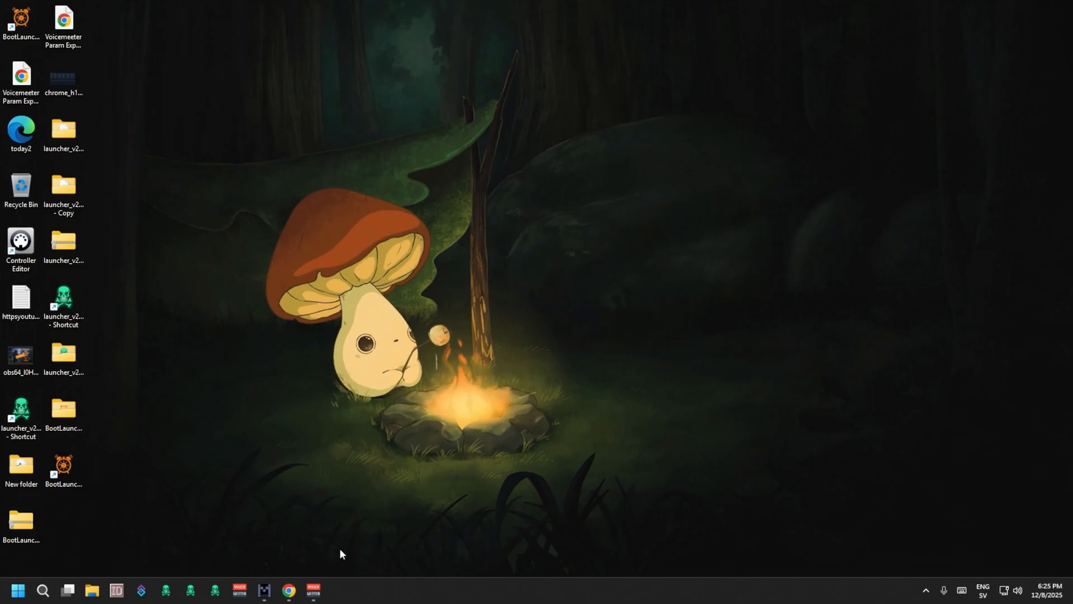
# - Bring up the Voicemeeter Potato mixer window to view it and minimize it again
pyautogui.click(315, 594)
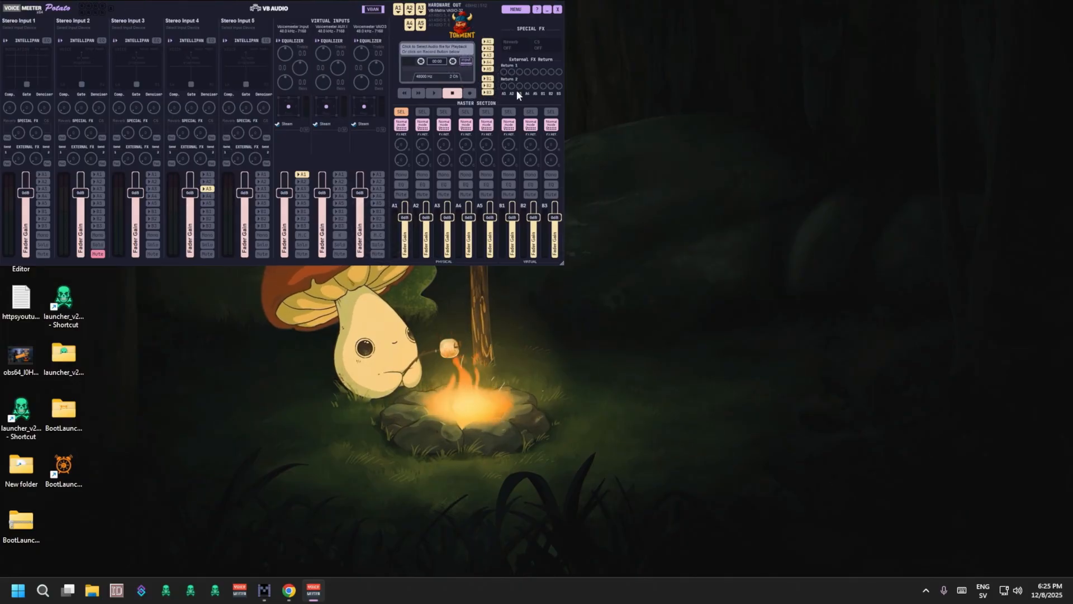
pyautogui.click(547, 10)
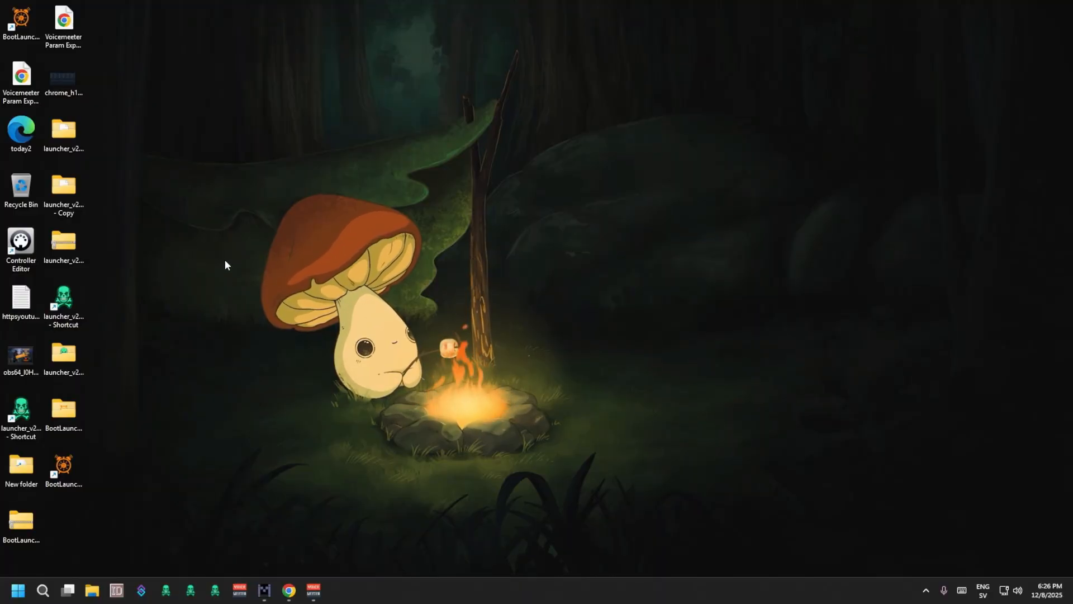
# - Check the BootLauncherLite snapshot_latest release page in Chrome and show the downloaded BootLauncherLite.zip in its folder
pyautogui.click(287, 590)
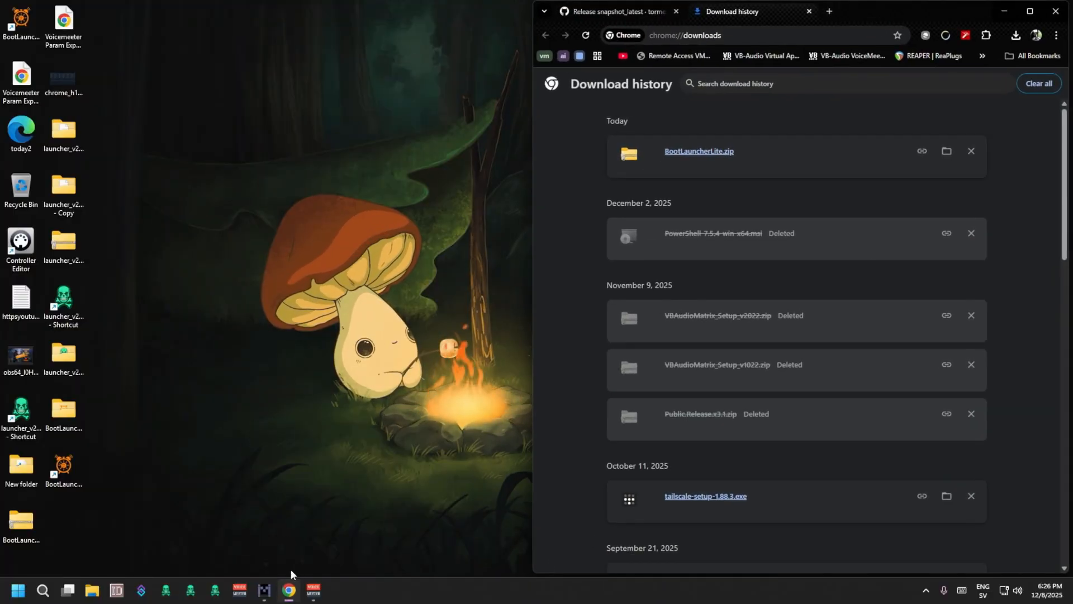
pyautogui.click(599, 13)
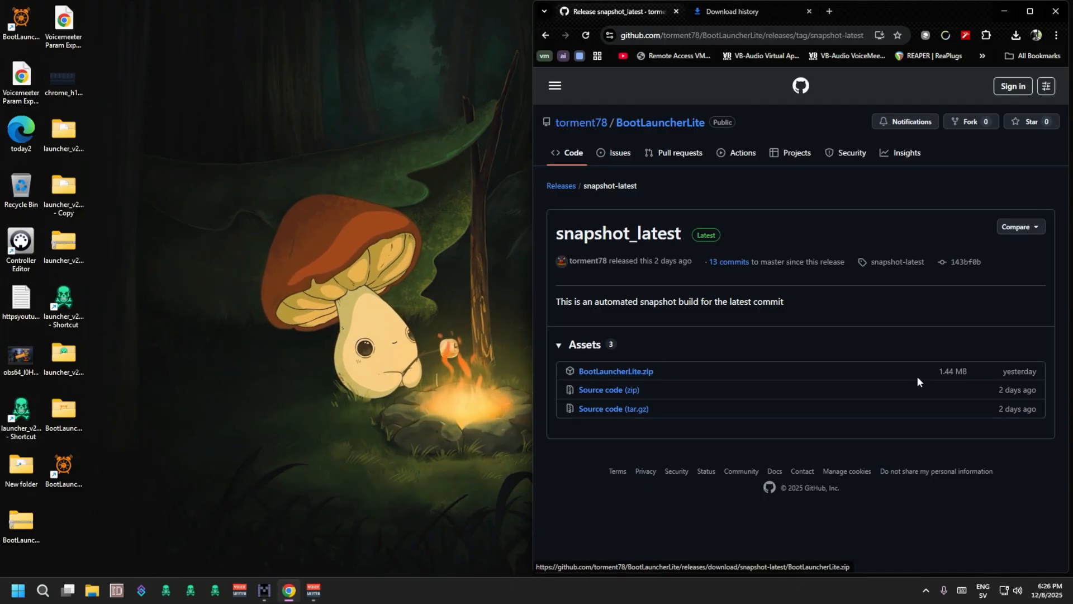
pyautogui.moveTo(1020, 372)
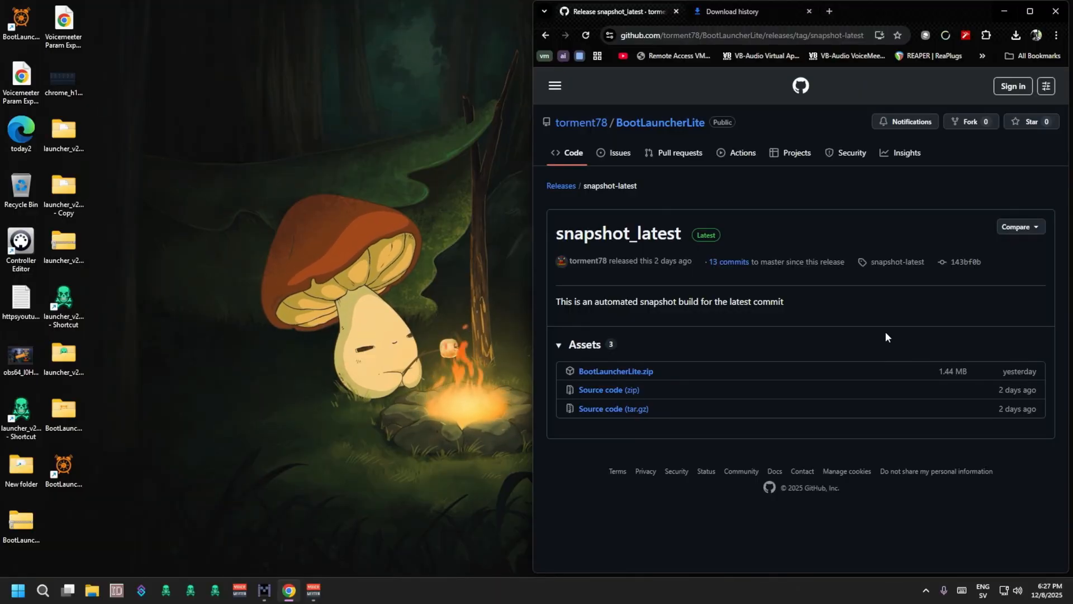
pyautogui.click(722, 12)
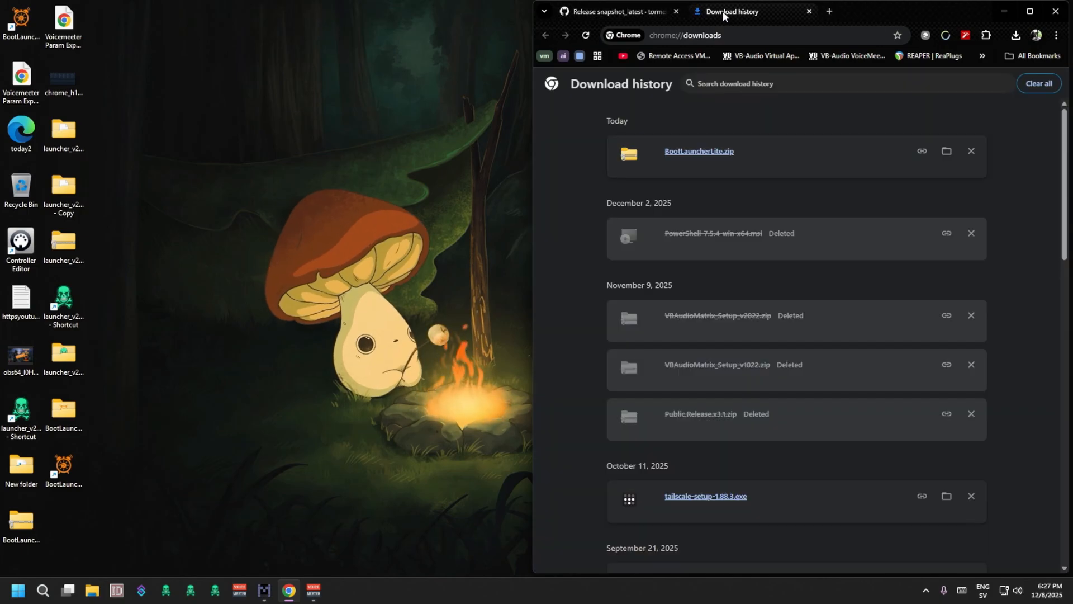
pyautogui.click(946, 151)
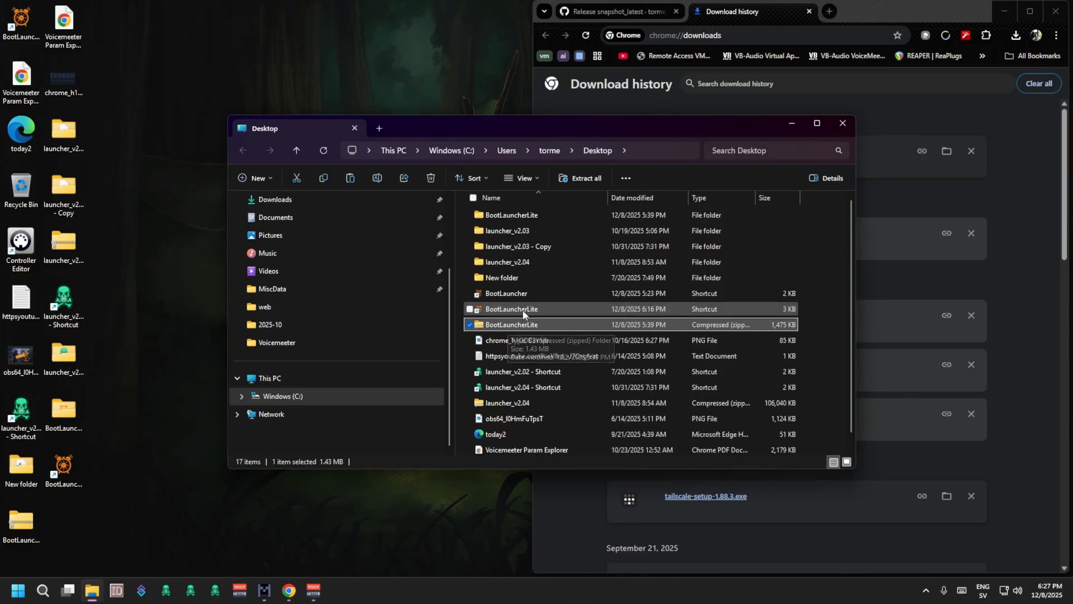
pyautogui.rightClick(524, 333)
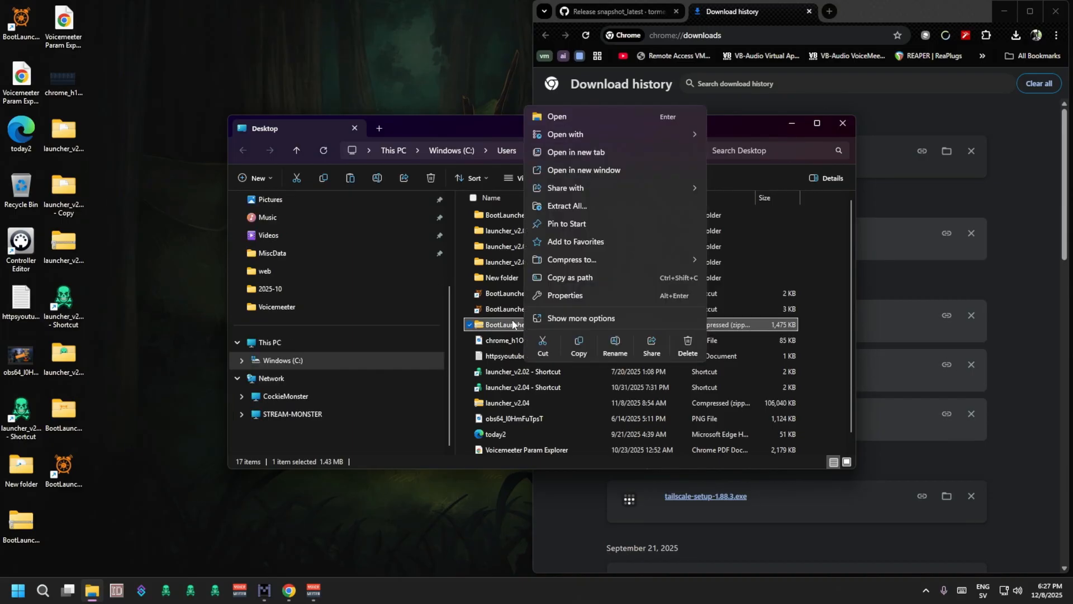
pyautogui.rightClick(514, 321)
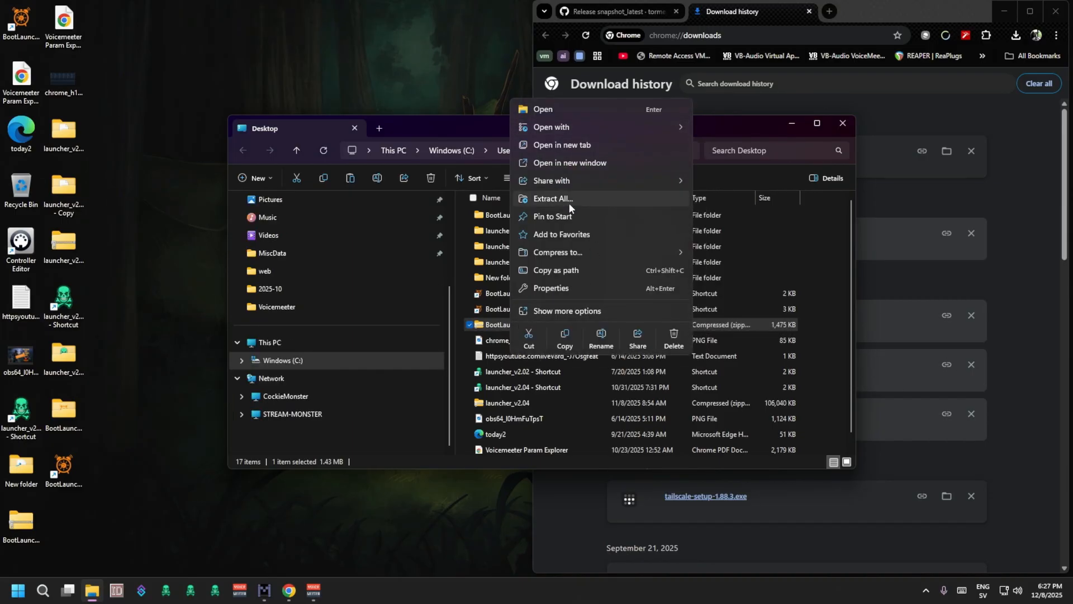
pyautogui.click(460, 226)
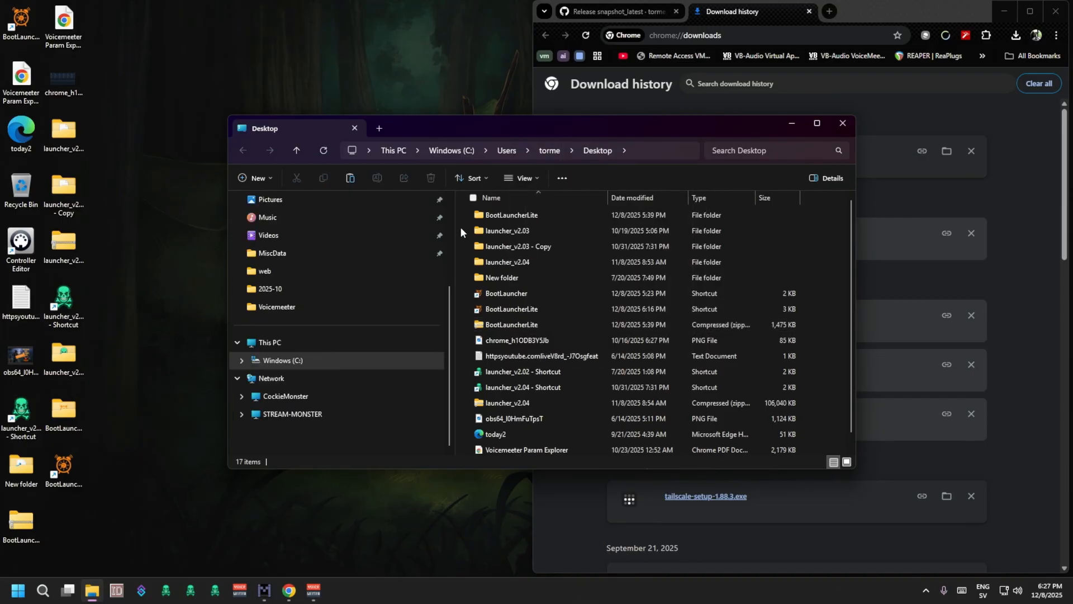
# - Run the BootLauncherLite application from the extracted BootLauncherLite folder and clear away the File Explorer and Chrome windows
pyautogui.doubleClick(528, 218)
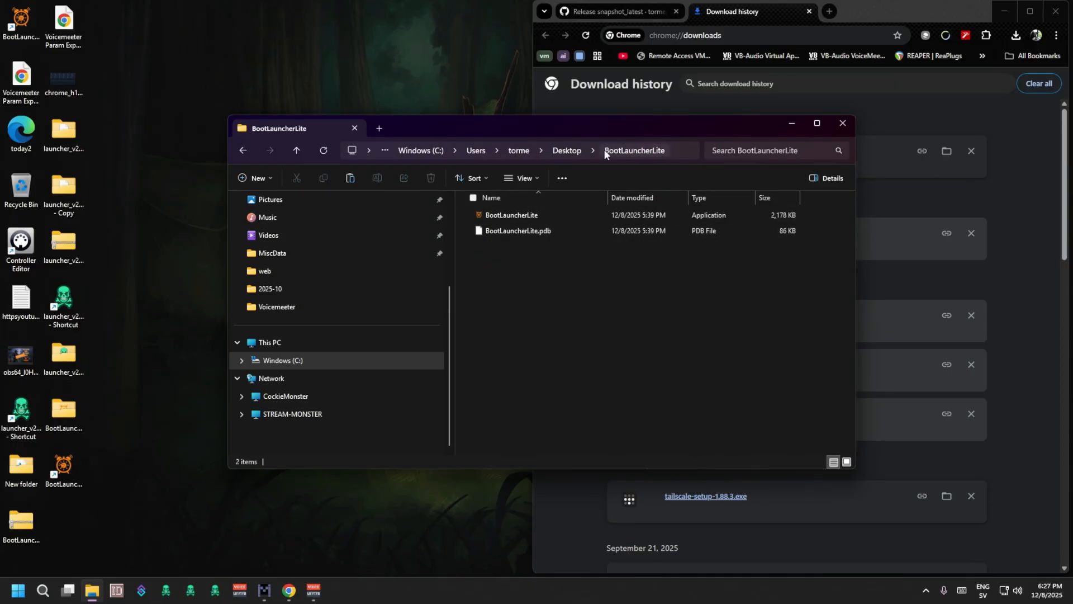
pyautogui.click(509, 215)
pyautogui.doubleClick(509, 215)
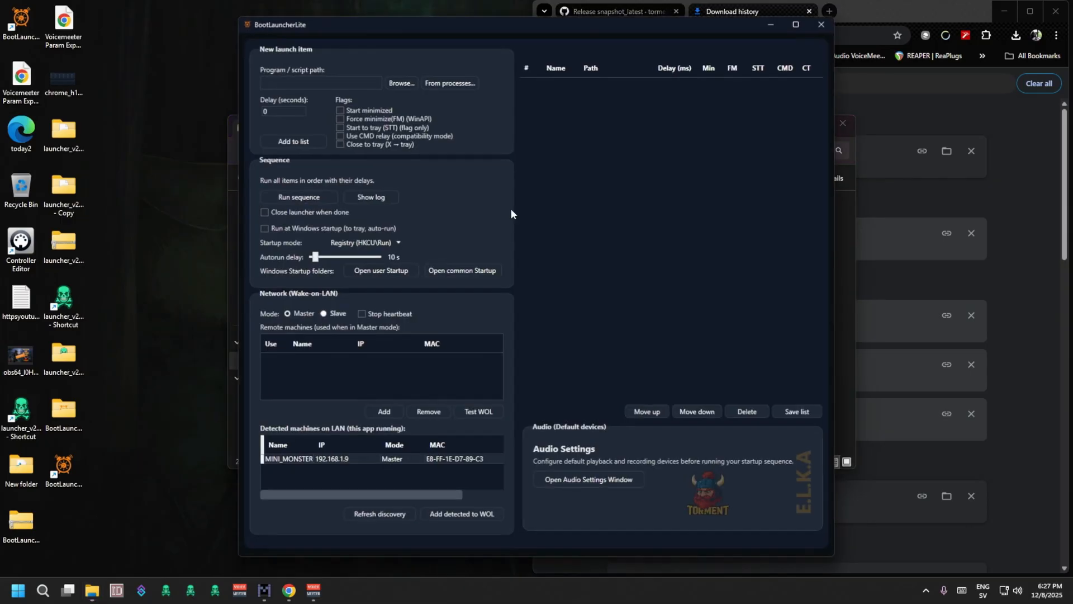
pyautogui.click(848, 126)
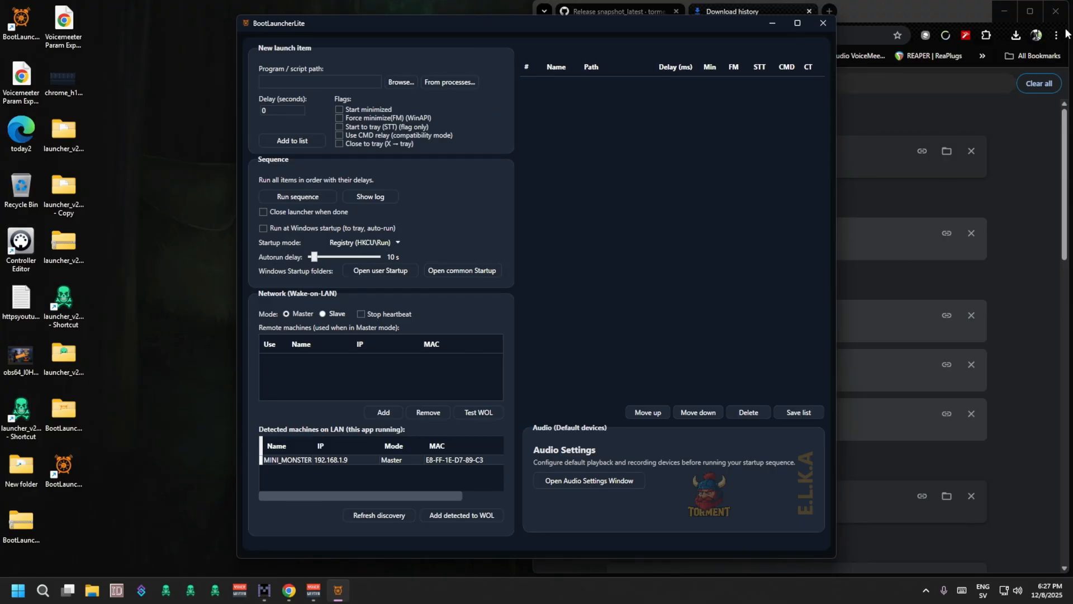
pyautogui.click(1008, 13)
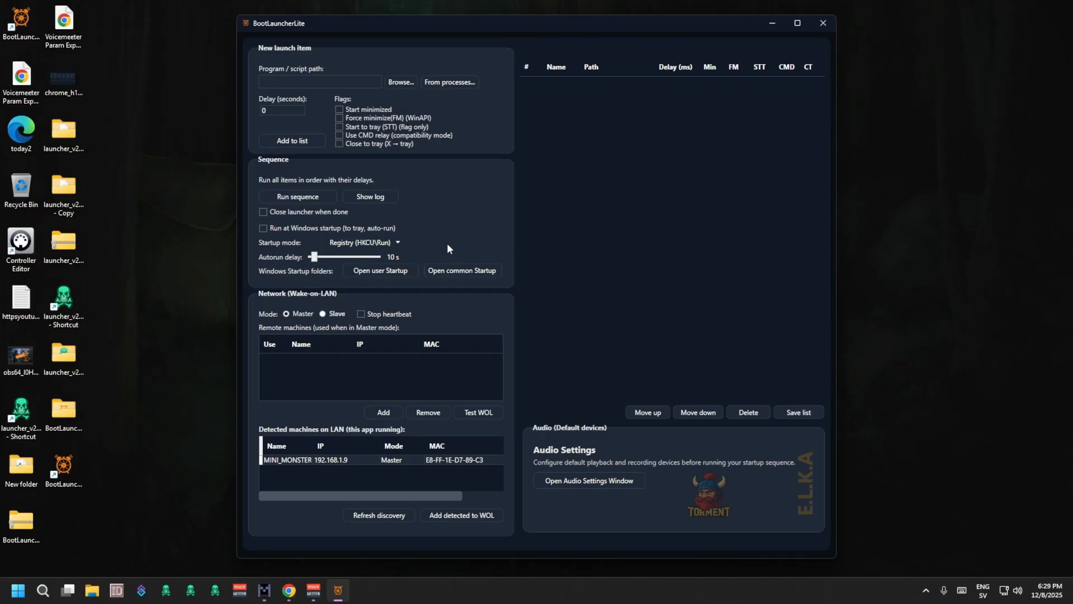
# - View the Windows user Startup folder and the common Startup folder, closing each one
pyautogui.click(367, 277)
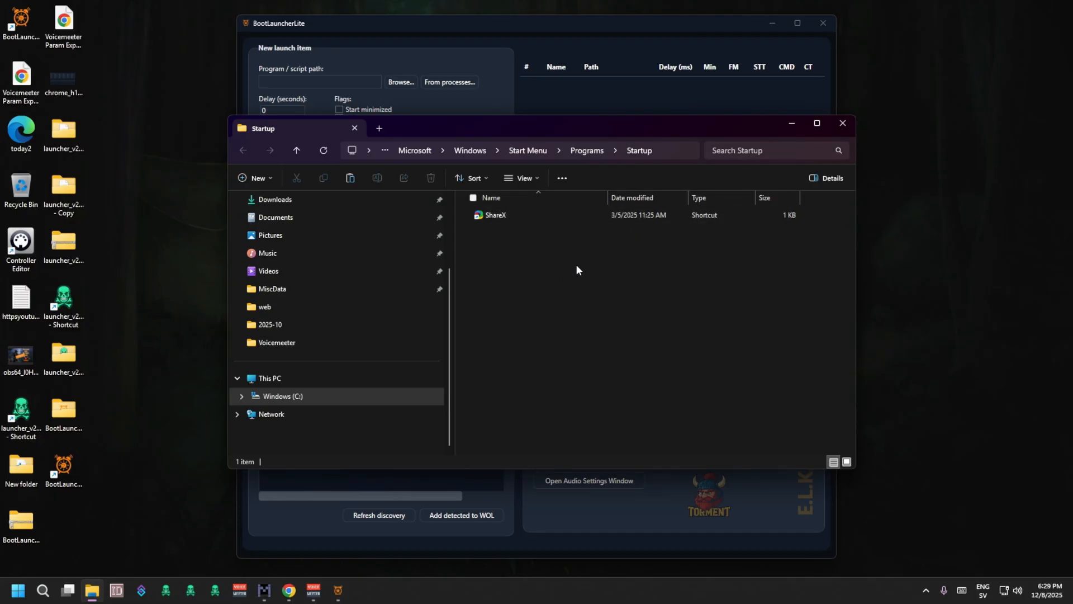
pyautogui.click(844, 123)
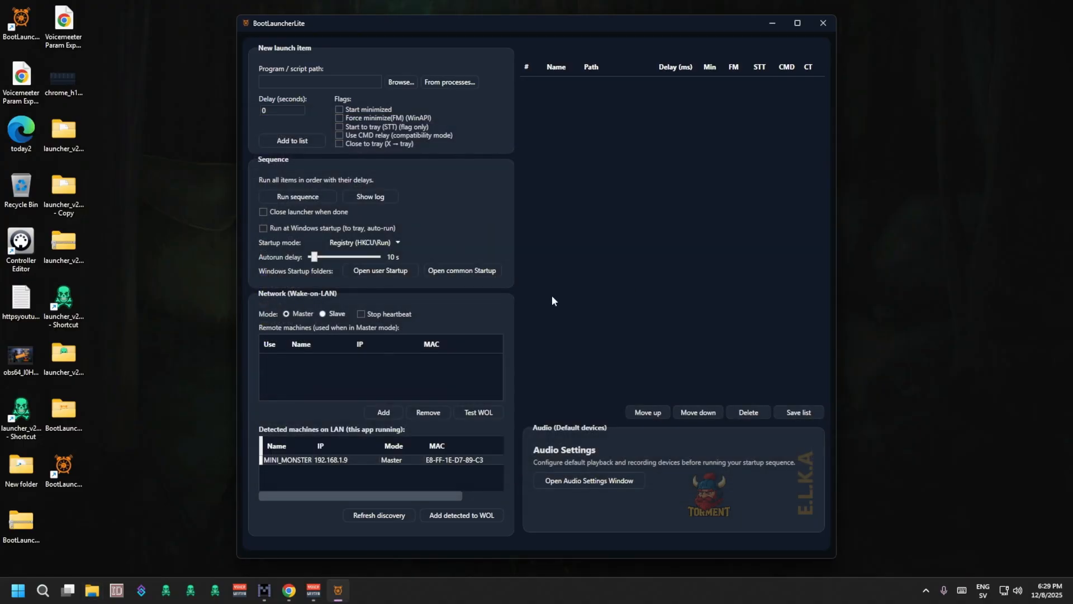
pyautogui.click(469, 271)
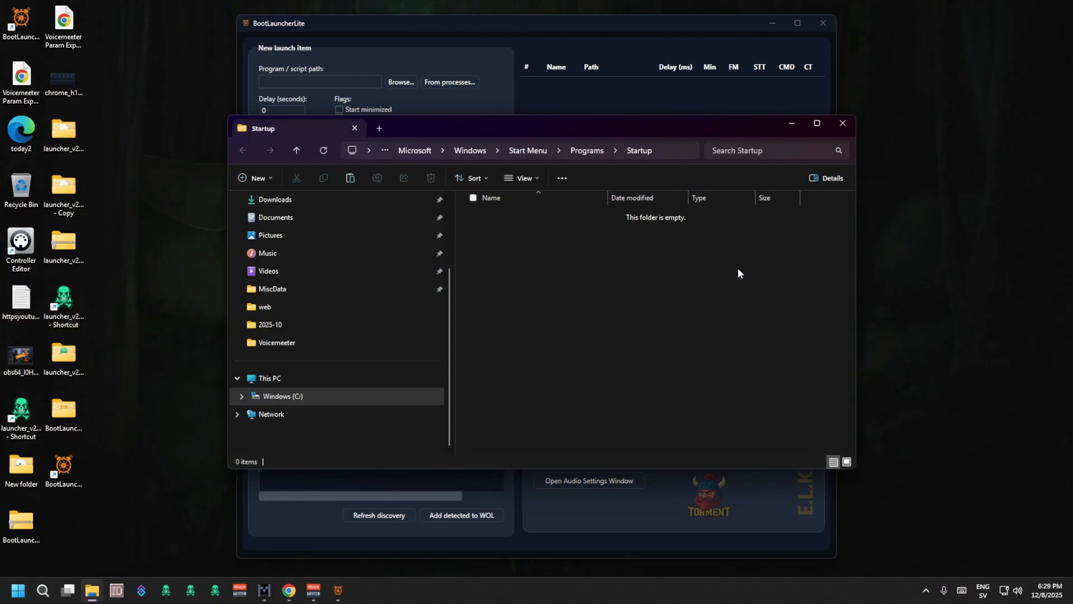
pyautogui.click(842, 124)
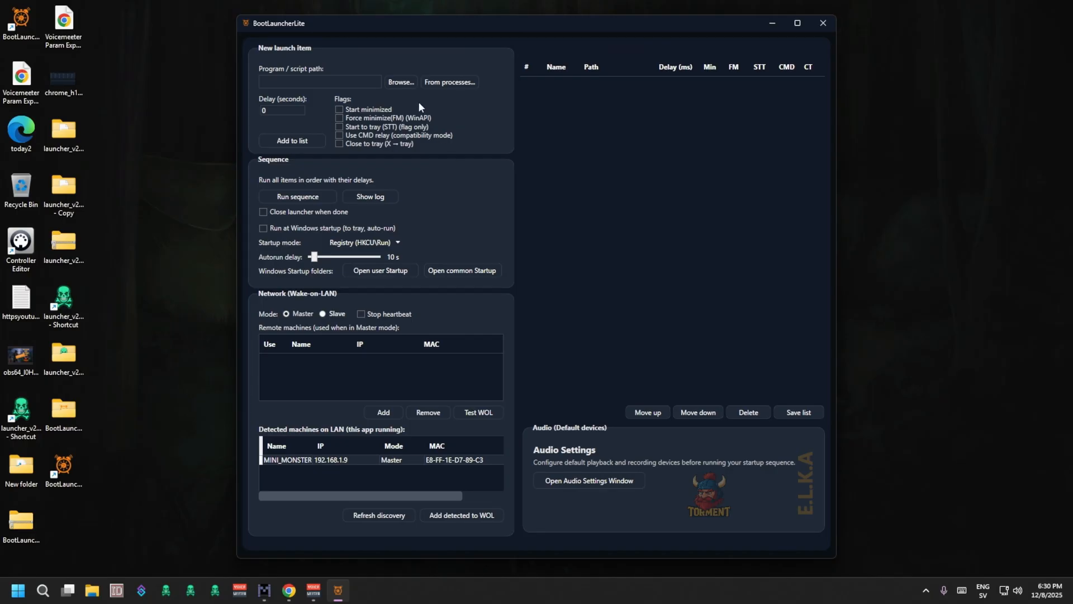
pyautogui.click(407, 82)
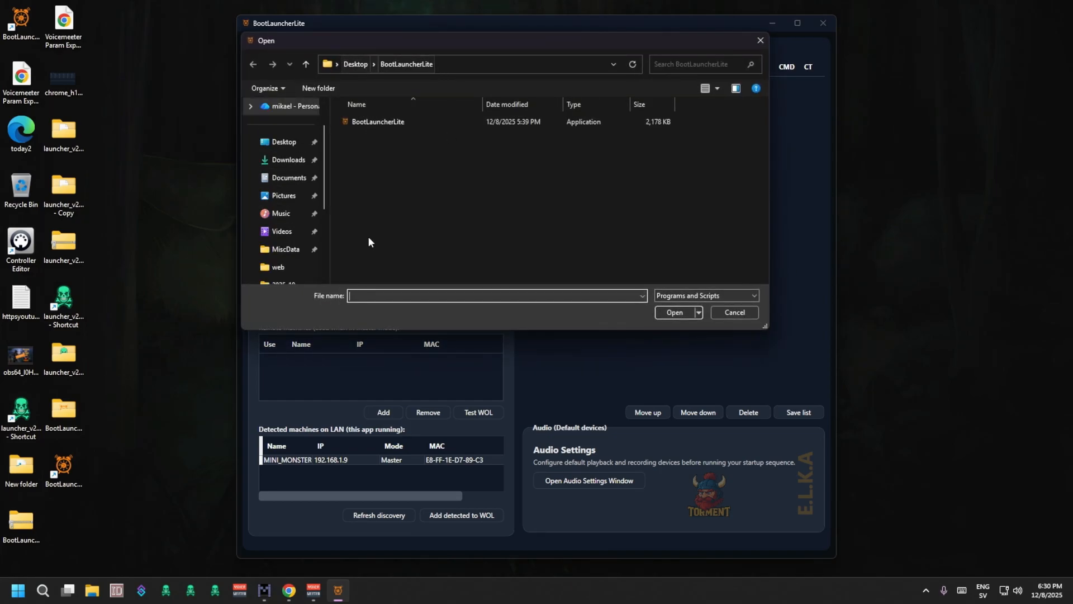
pyautogui.scroll(-3, 304, 208)
pyautogui.scroll(1, 305, 139)
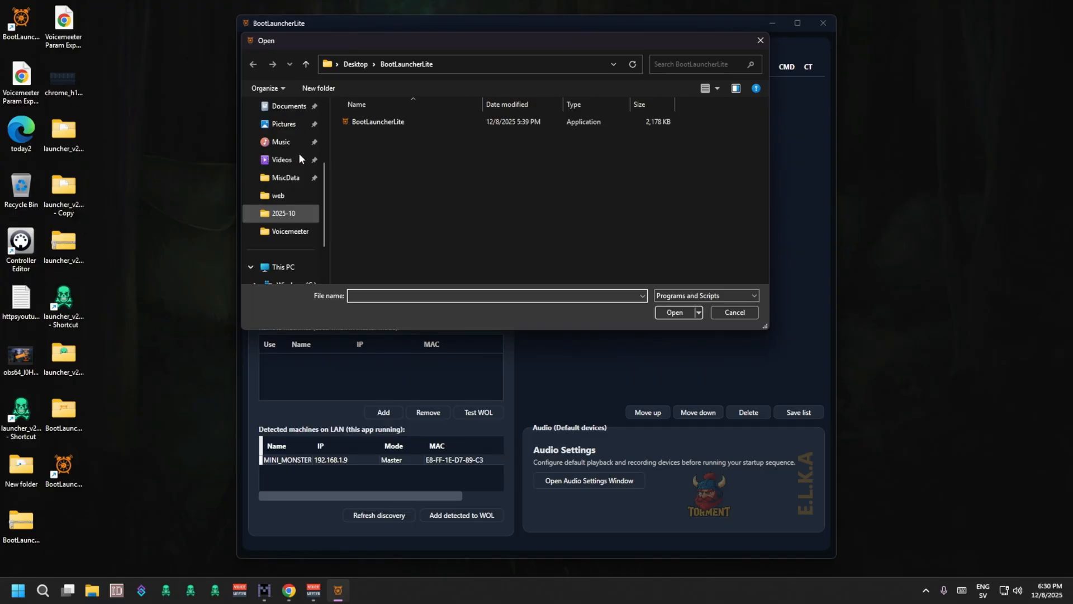
pyautogui.scroll(3, 301, 159)
pyautogui.scroll(-5, 299, 168)
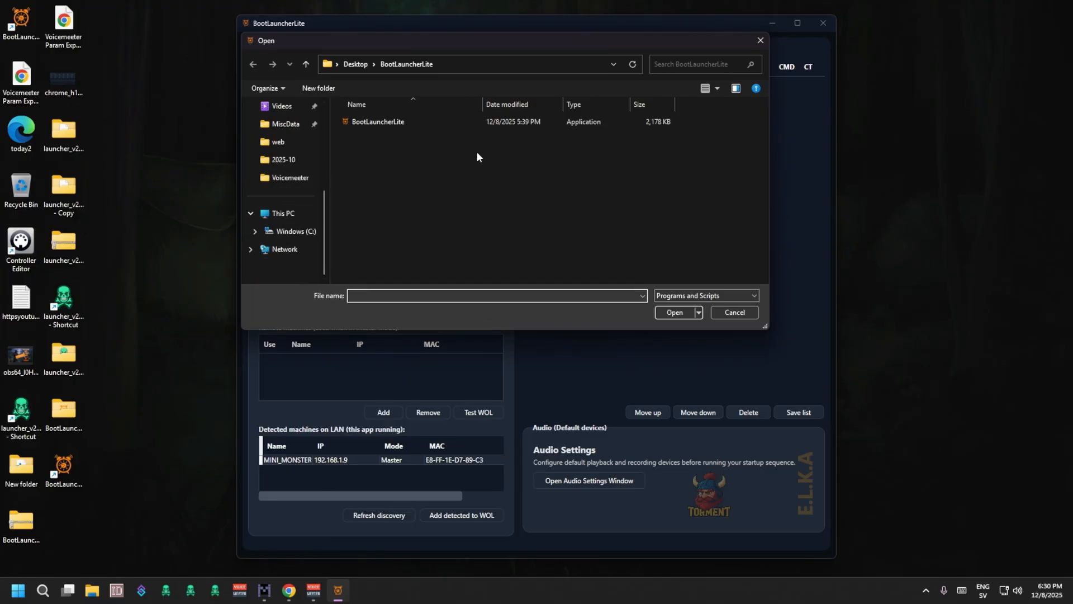
pyautogui.click(749, 313)
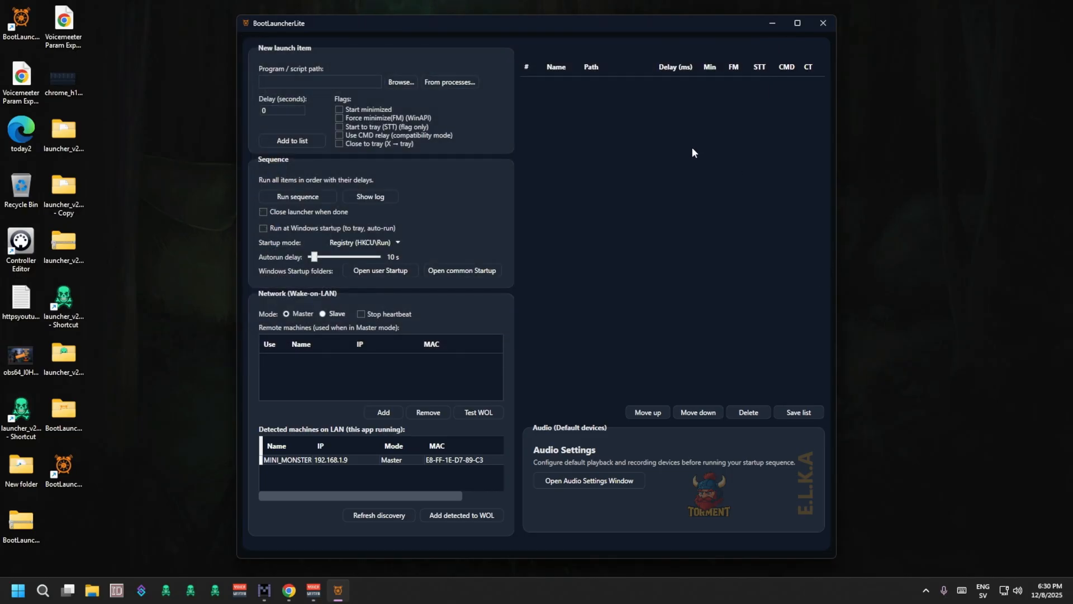
# - Add chrome from the running processes to the launch list with a 30-second delay
pyautogui.click(447, 82)
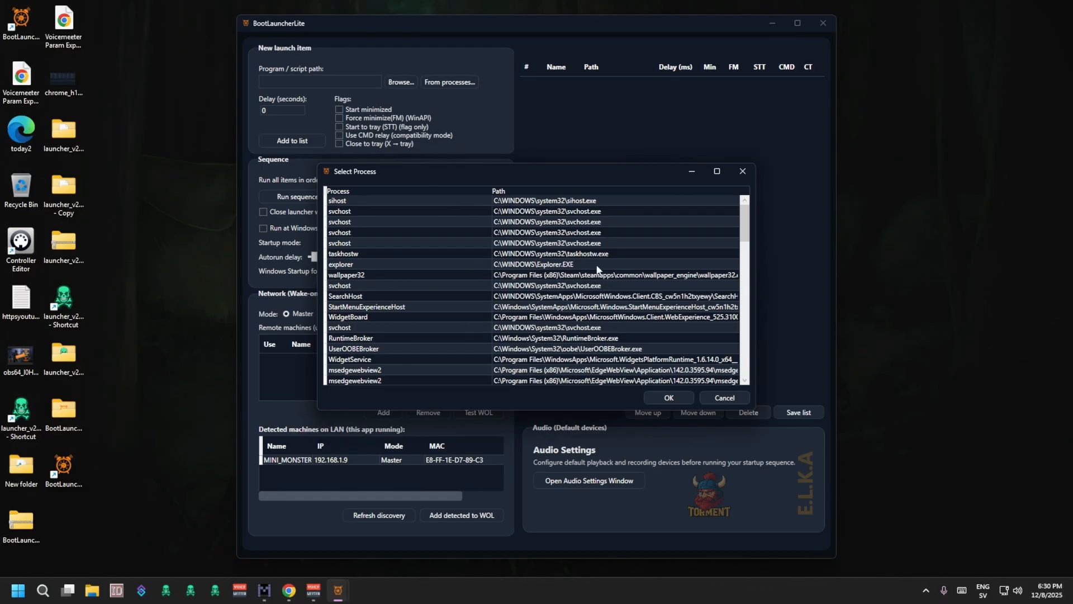
pyautogui.scroll(-15, 587, 327)
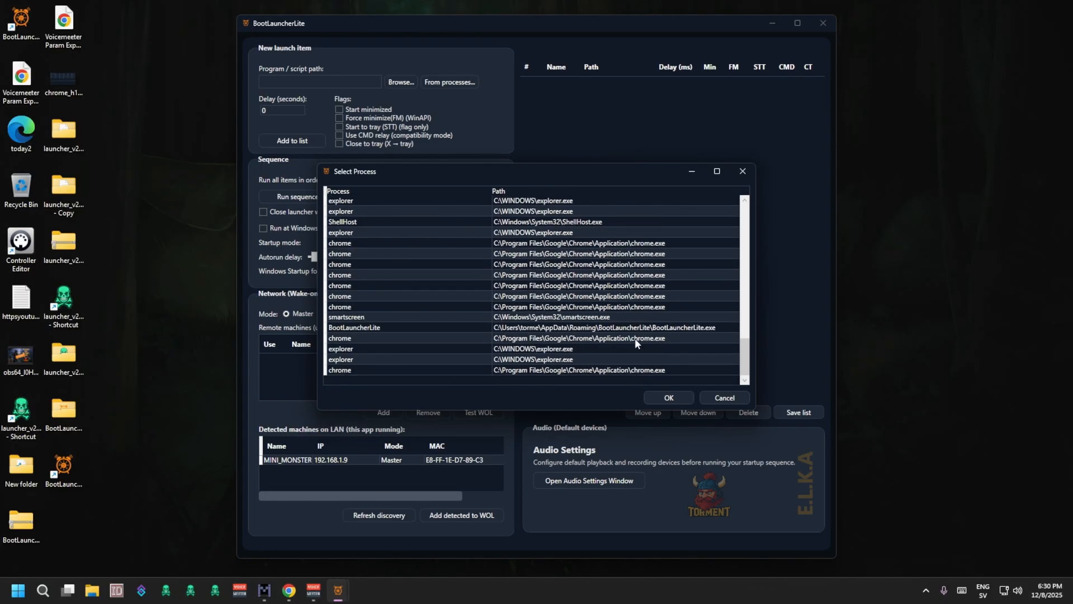
pyautogui.click(603, 371)
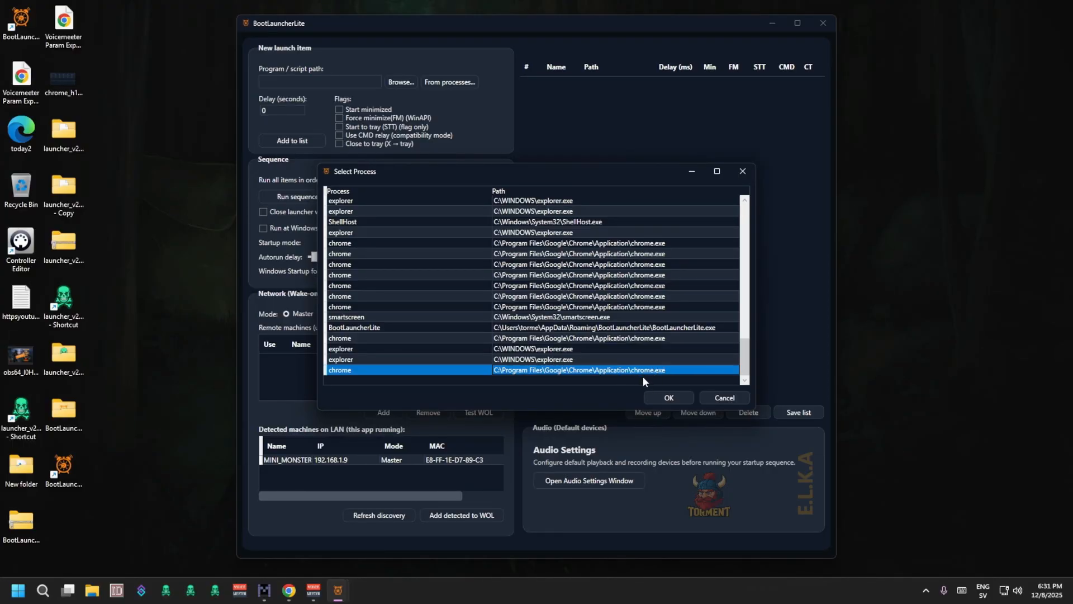
pyautogui.click(666, 397)
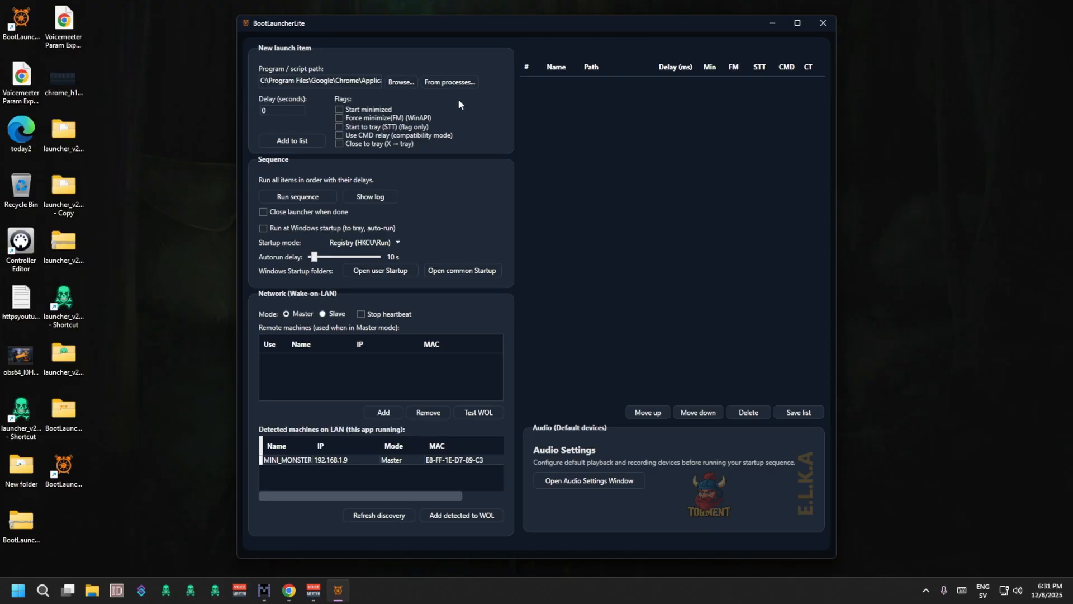
pyautogui.click(300, 110)
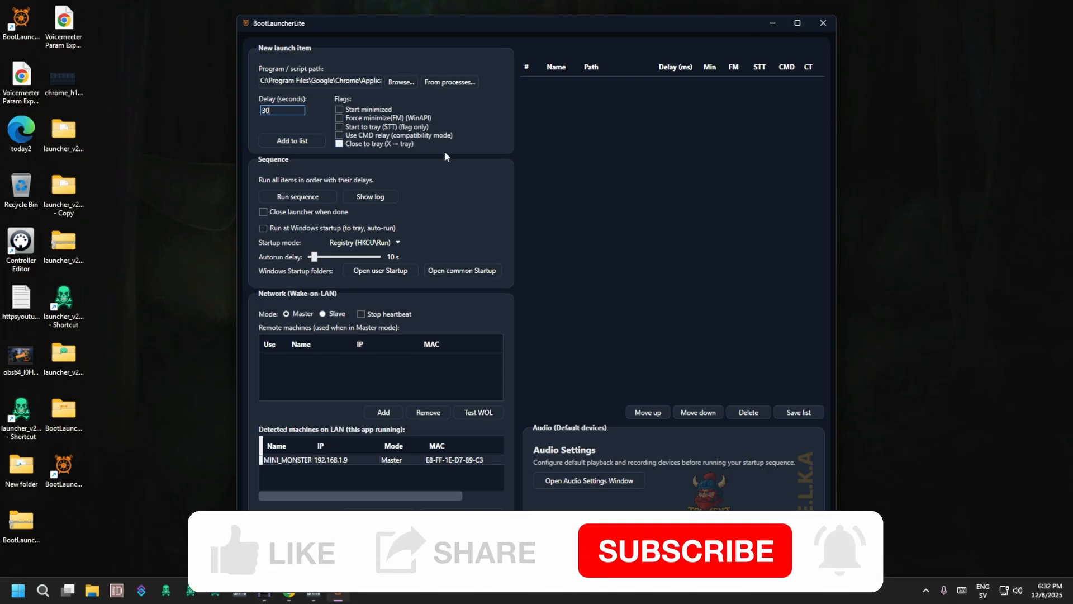
pyautogui.click(291, 140)
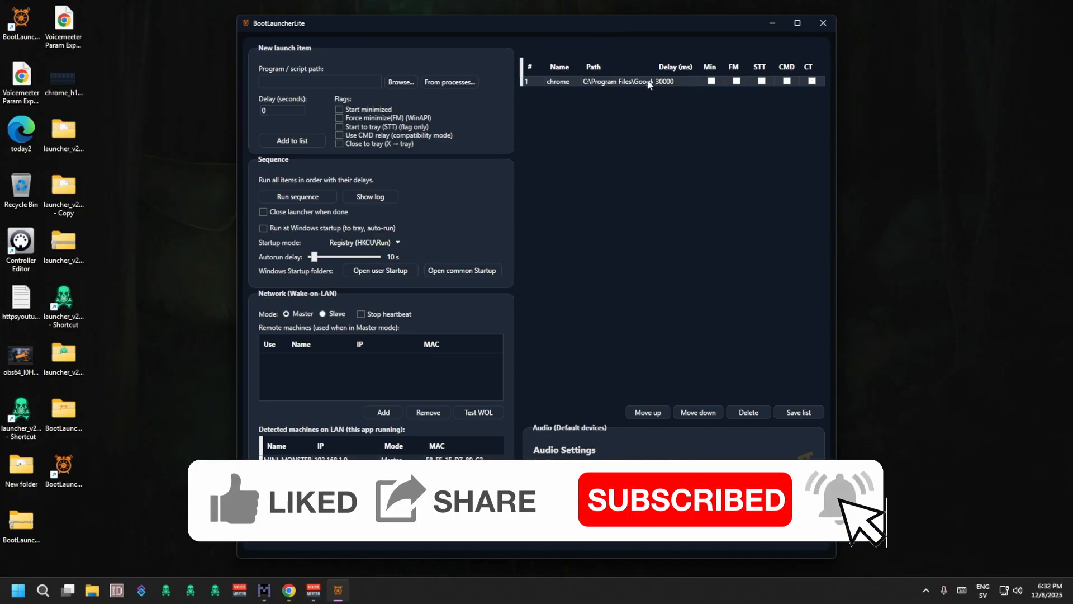
# - Add chrome from the running processes as a second launch item with a delay of 0 seconds
pyautogui.click(450, 83)
pyautogui.scroll(-10, 533, 378)
pyautogui.click(470, 370)
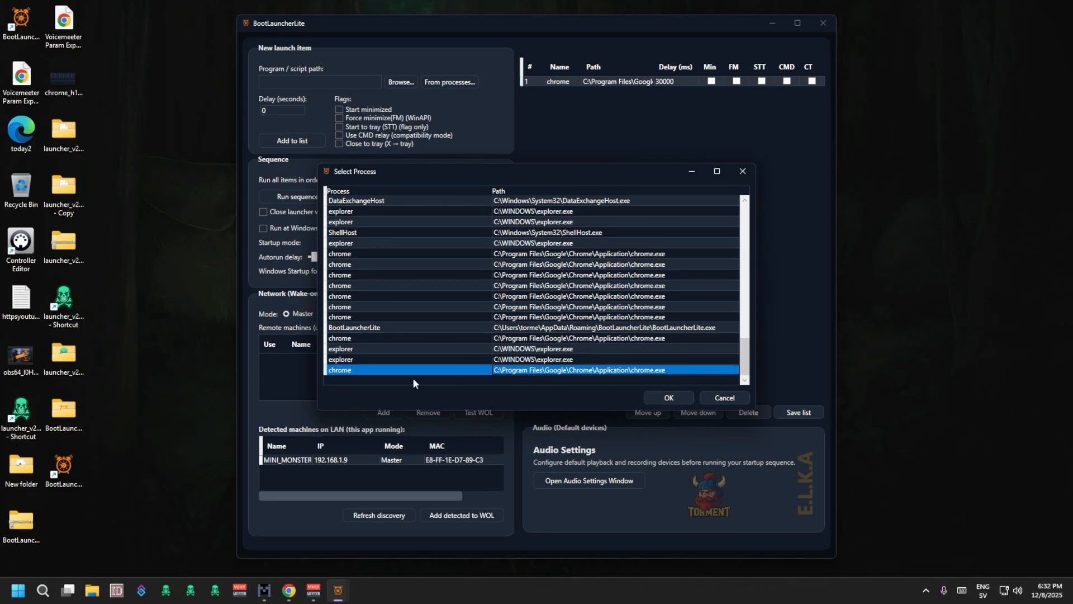
pyautogui.click(653, 398)
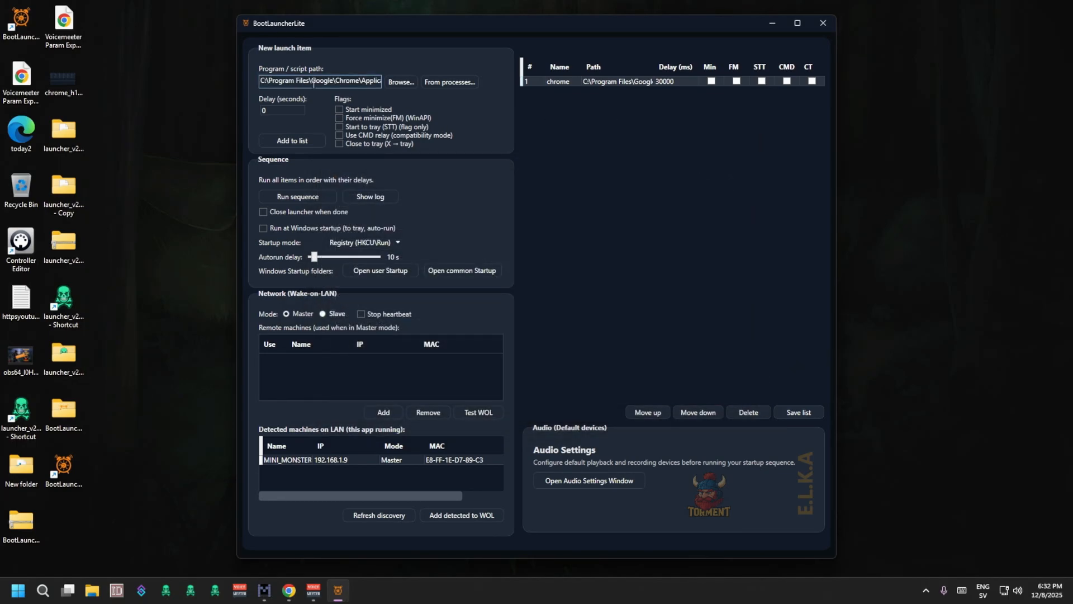
pyautogui.click(273, 110)
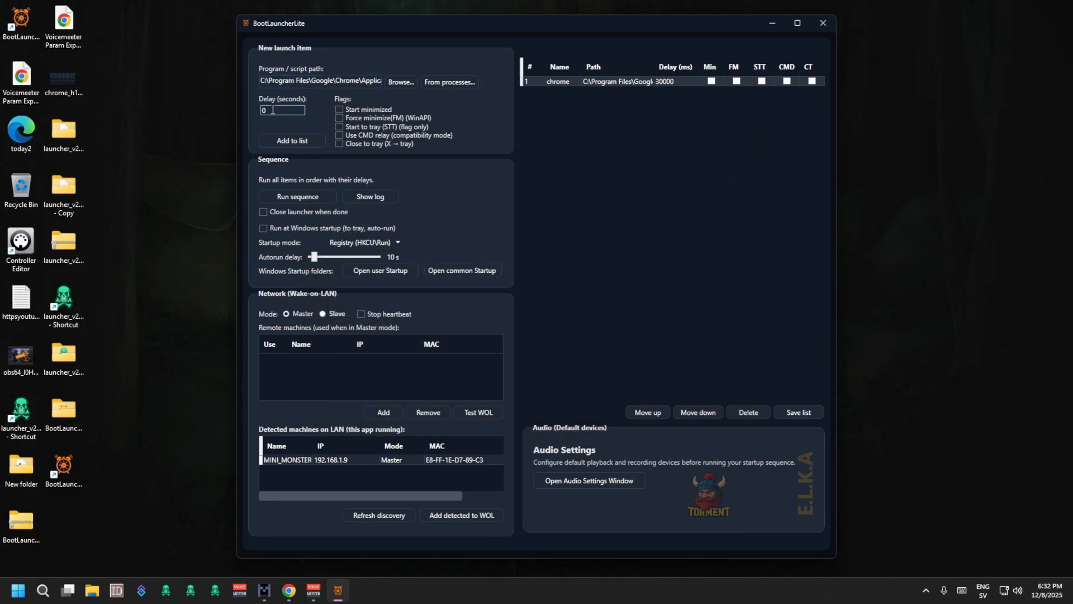
pyautogui.click(291, 141)
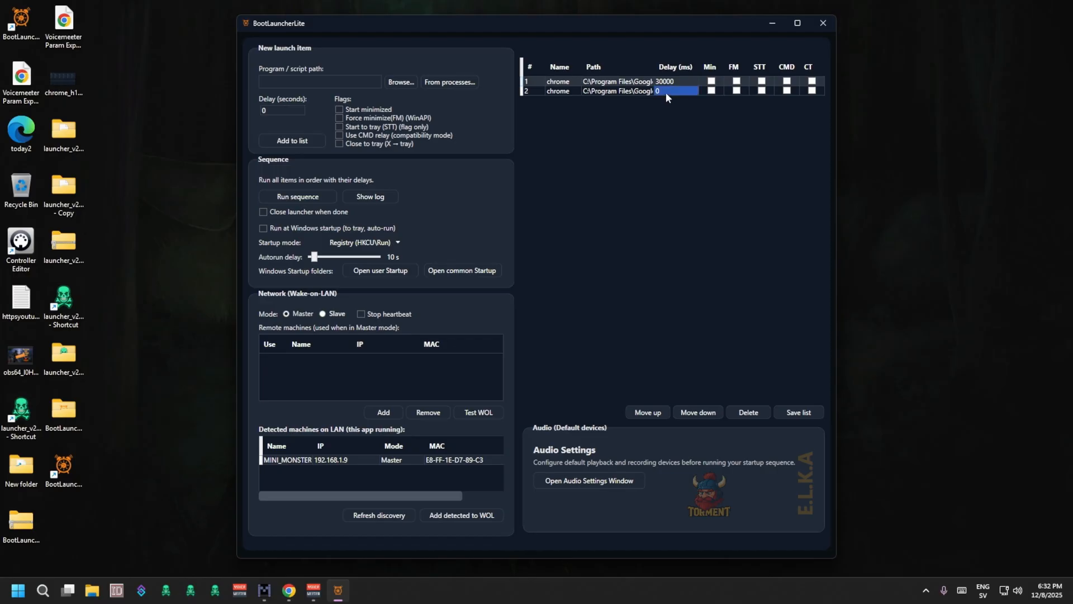
# - Open the launch item attributes of the second chrome entry
pyautogui.click(628, 91)
pyautogui.doubleClick(620, 92)
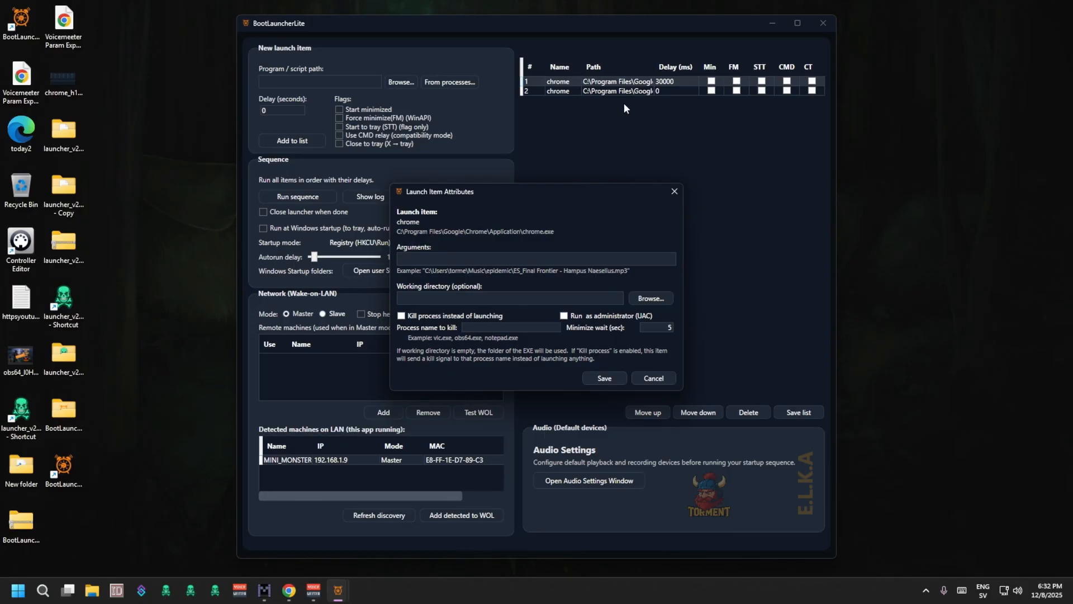
# - Enter /hide as the item's launch argument and clear the argument again
pyautogui.click(443, 257)
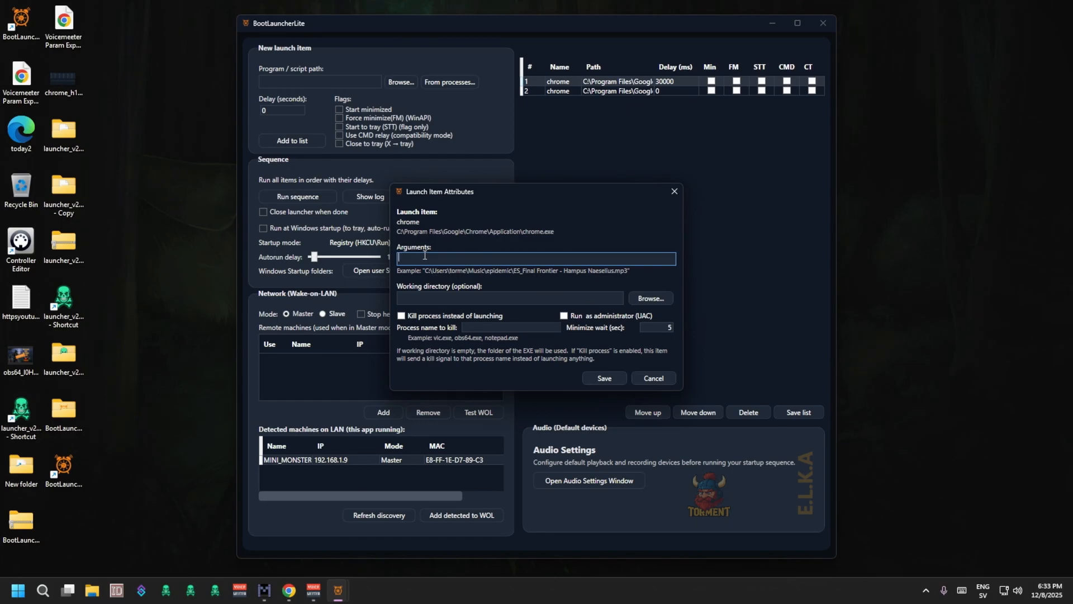
pyautogui.write('/hide')
pyautogui.press('BackSpace')
pyautogui.press('BackSpace')
pyautogui.press('BackSpace')
pyautogui.press('BackSpace')
pyautogui.press('BackSpace')
# - Set the second chrome entry to kill its process instead of launching and save its launch item attributes
pyautogui.click(401, 316)
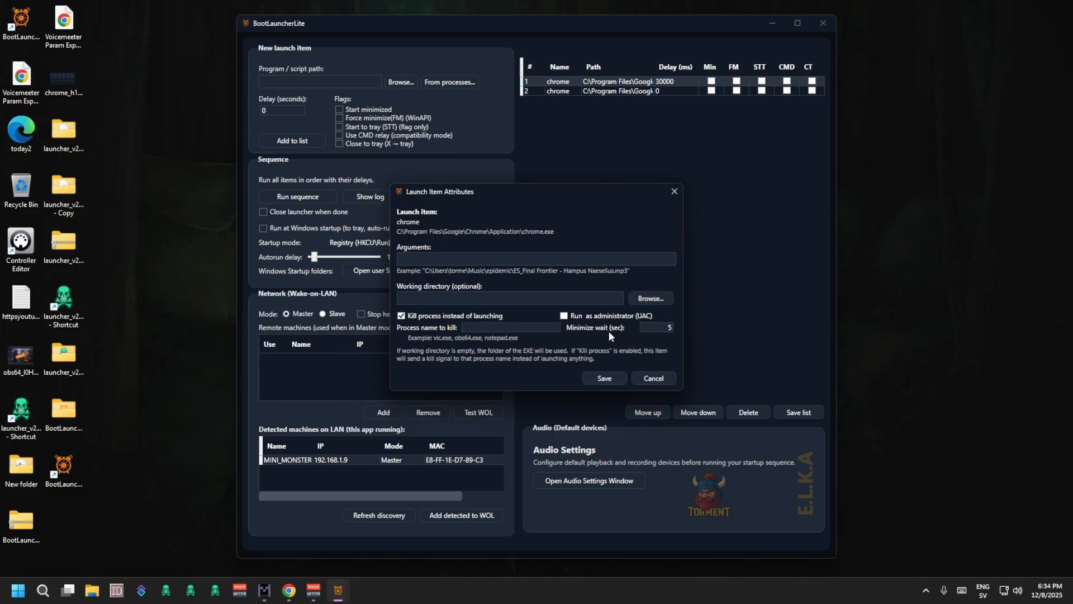
pyautogui.click(649, 327)
pyautogui.click(667, 330)
pyautogui.click(602, 377)
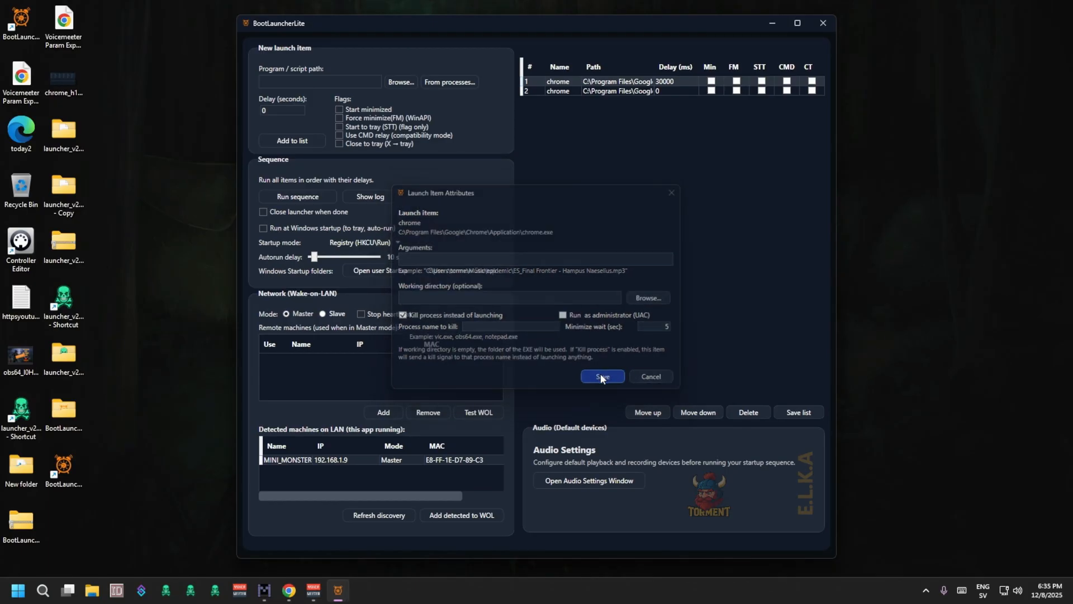
# - Run the launch sequence containing the two chrome items
pyautogui.doubleClick(655, 92)
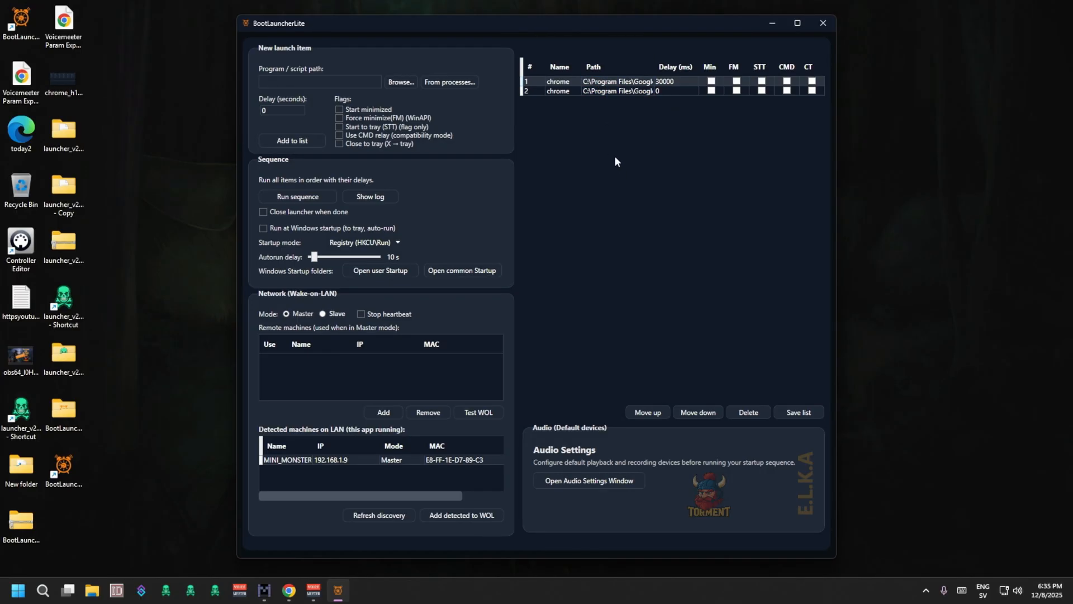
pyautogui.click(314, 197)
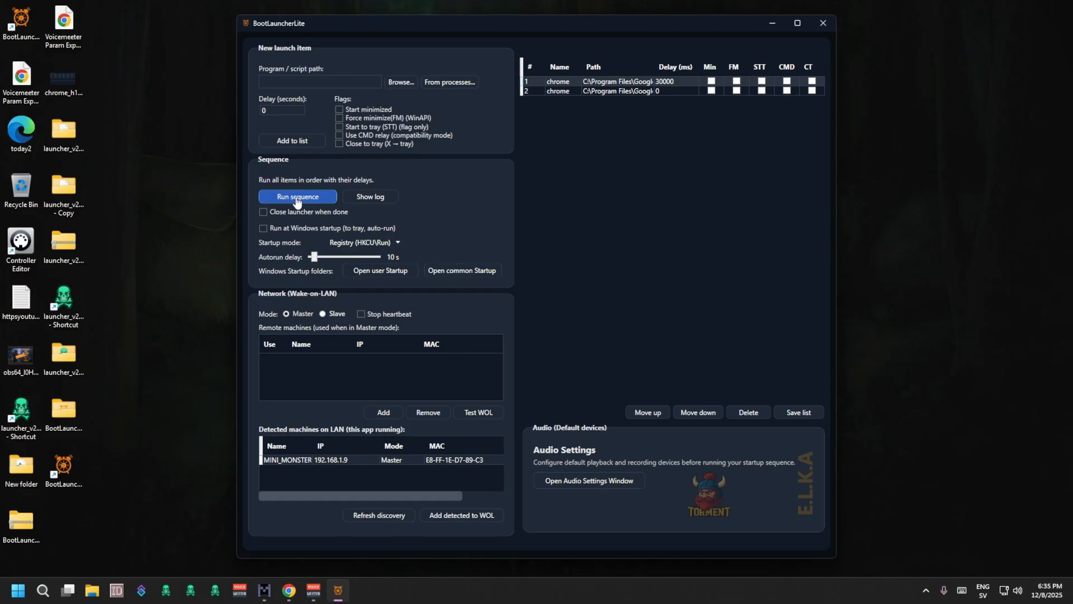
pyautogui.click(296, 199)
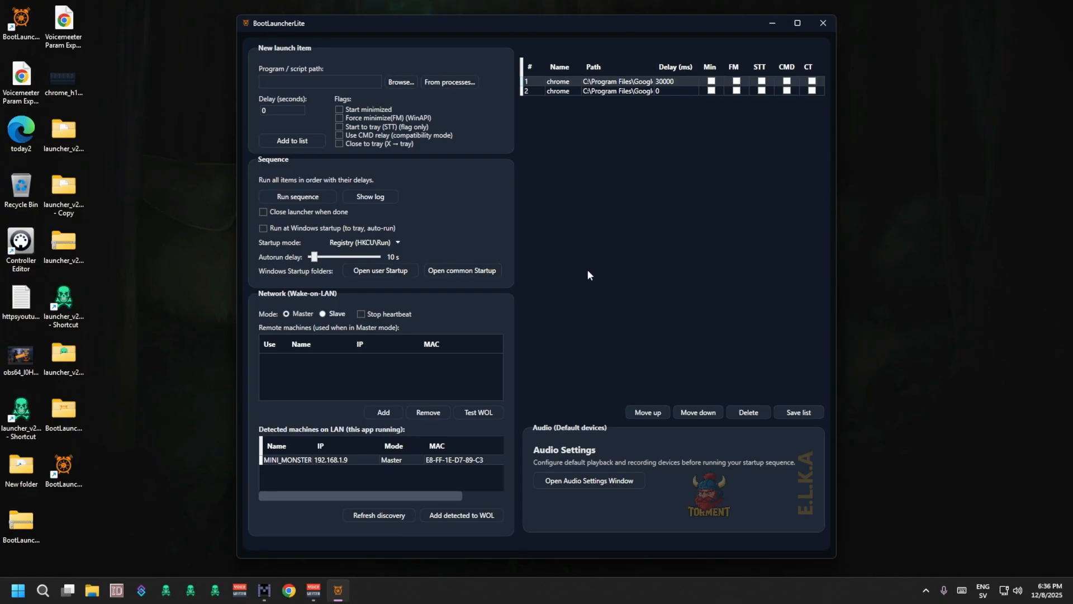
# - Review the available startup modes and read the launcher's log of the sequence run
pyautogui.click(351, 242)
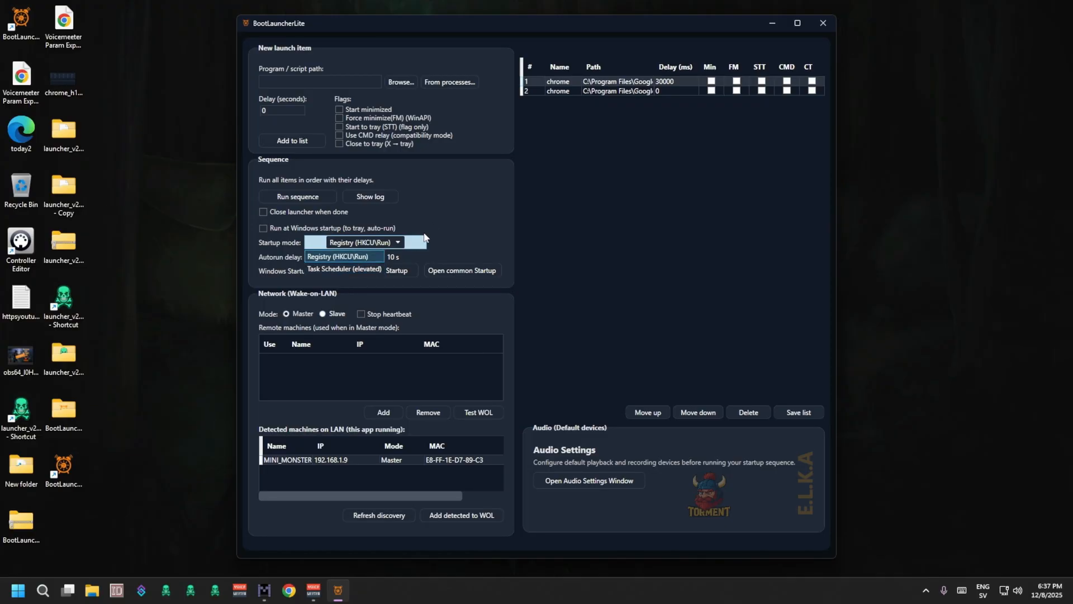
pyautogui.click(423, 214)
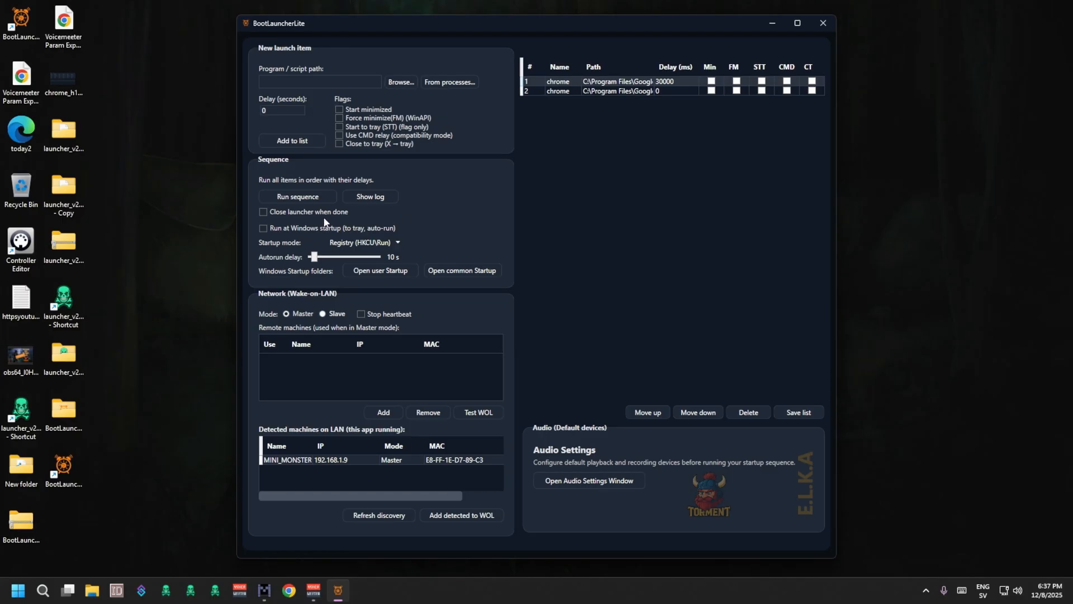
pyautogui.click(392, 200)
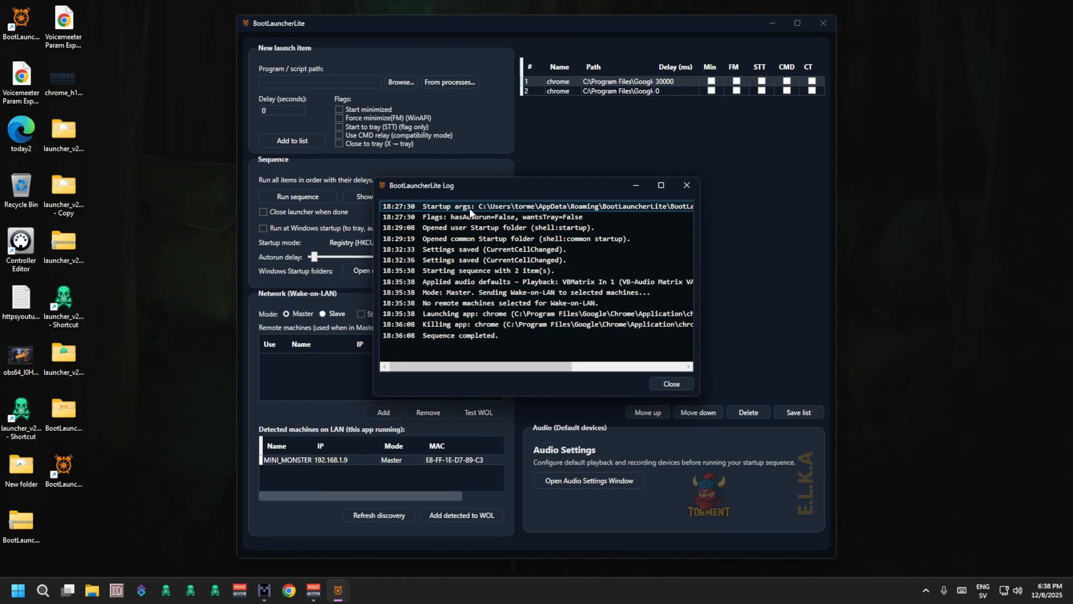
pyautogui.click(671, 383)
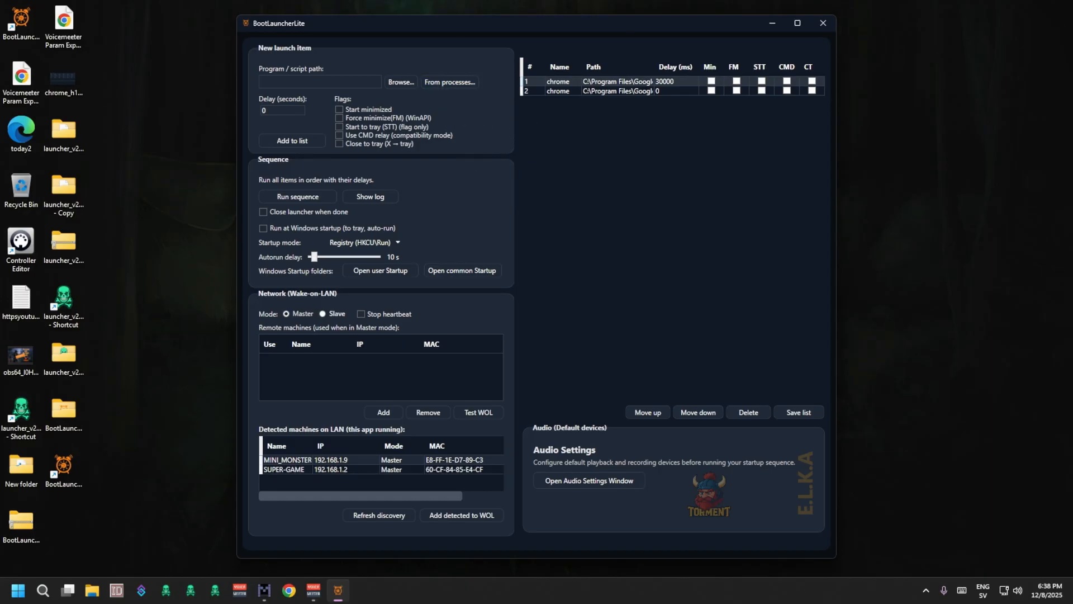
# - Refresh the discovery of machines on the LAN and select SUPER-GAME among the detected machines
pyautogui.click(359, 469)
pyautogui.click(323, 315)
pyautogui.click(309, 471)
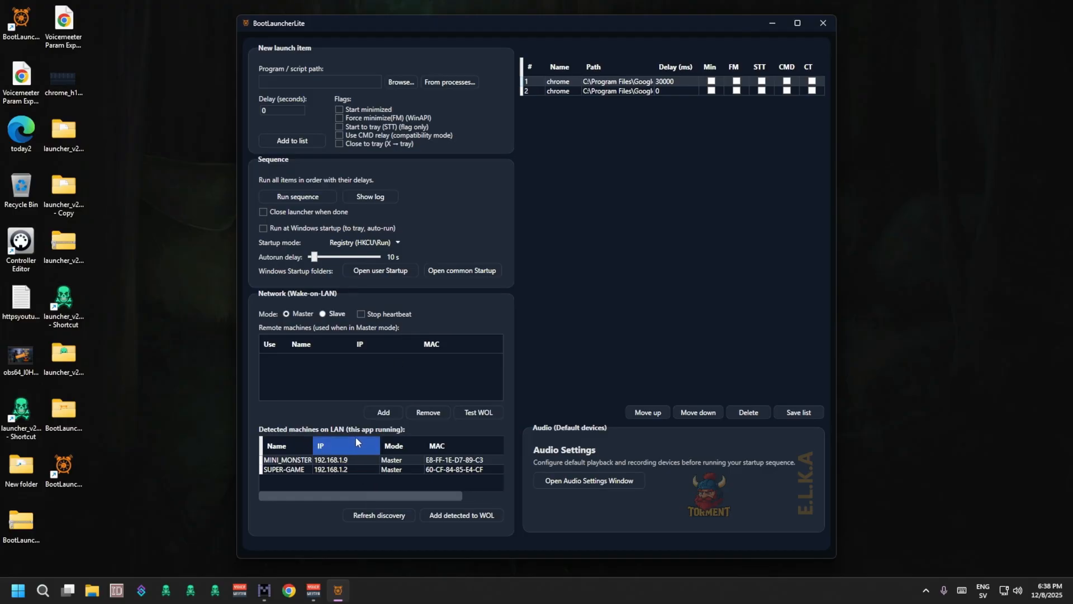
pyautogui.click(341, 471)
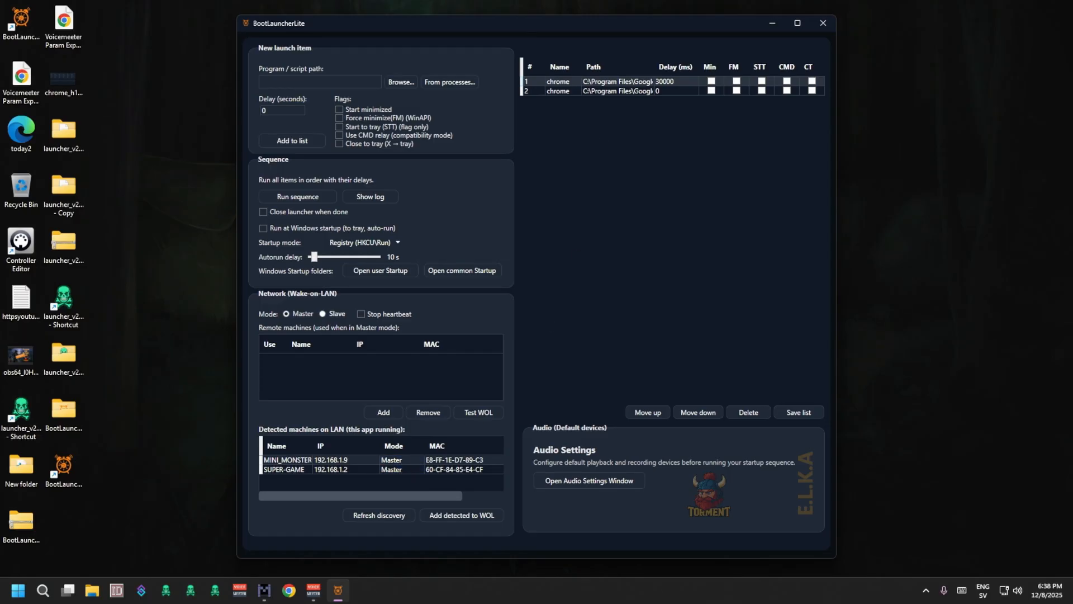
pyautogui.click(373, 517)
pyautogui.click(357, 470)
pyautogui.click(358, 471)
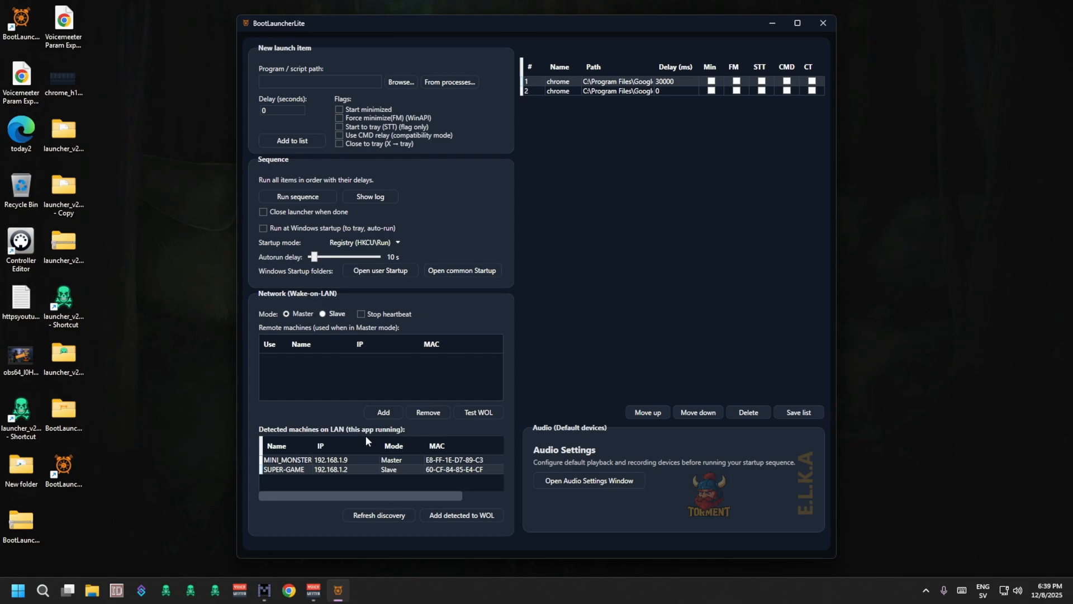
# - Use IP address 192.168.1.2 for the detected SUPER-GAME machine and add it to the Wake-on-LAN remote machines
pyautogui.doubleClick(349, 468)
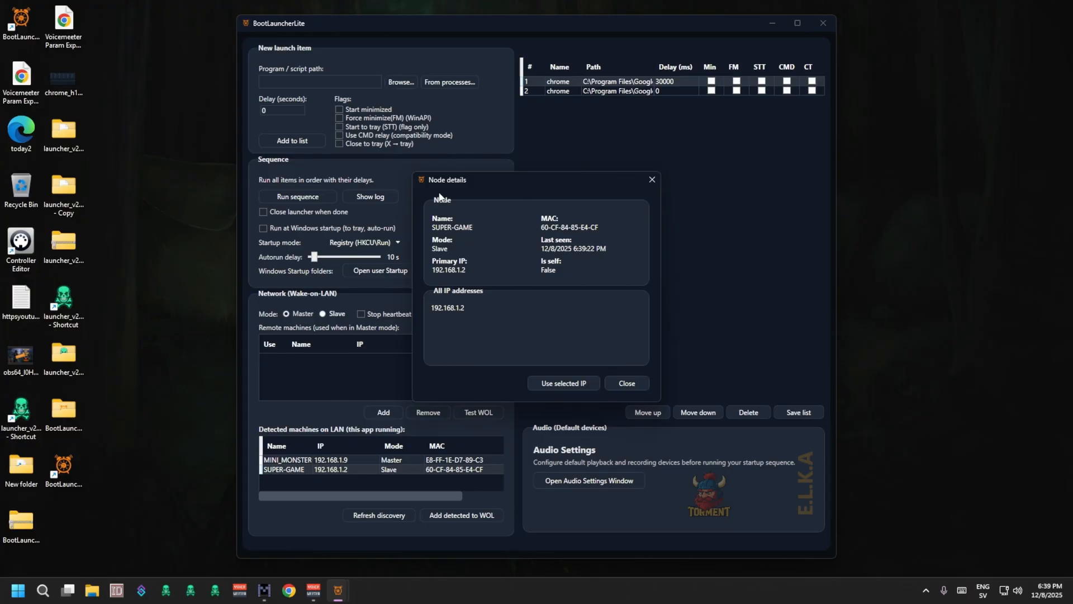
pyautogui.click(470, 309)
pyautogui.click(457, 306)
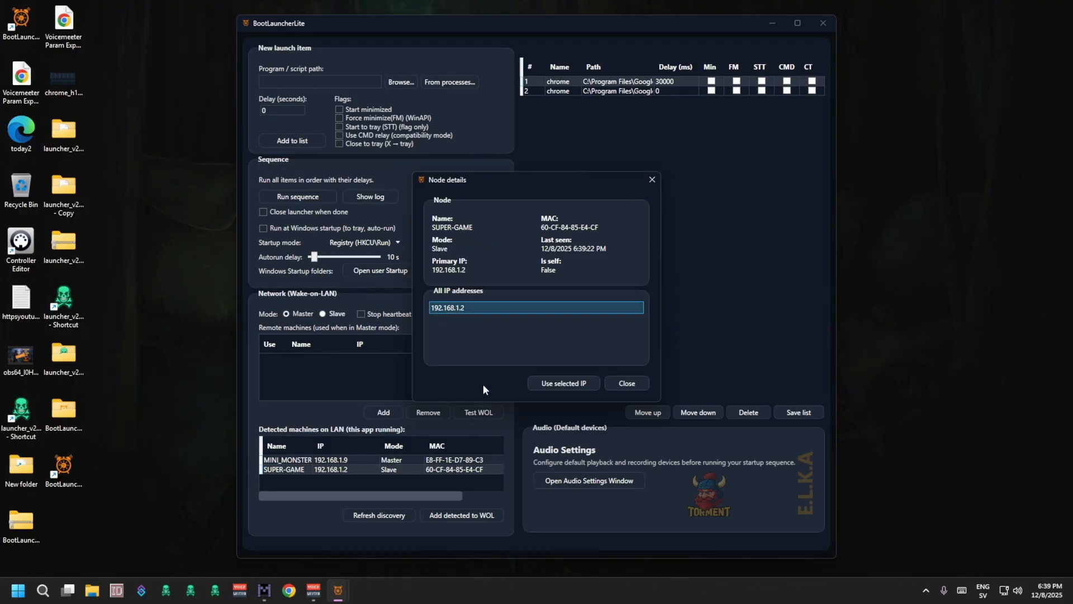
pyautogui.click(563, 384)
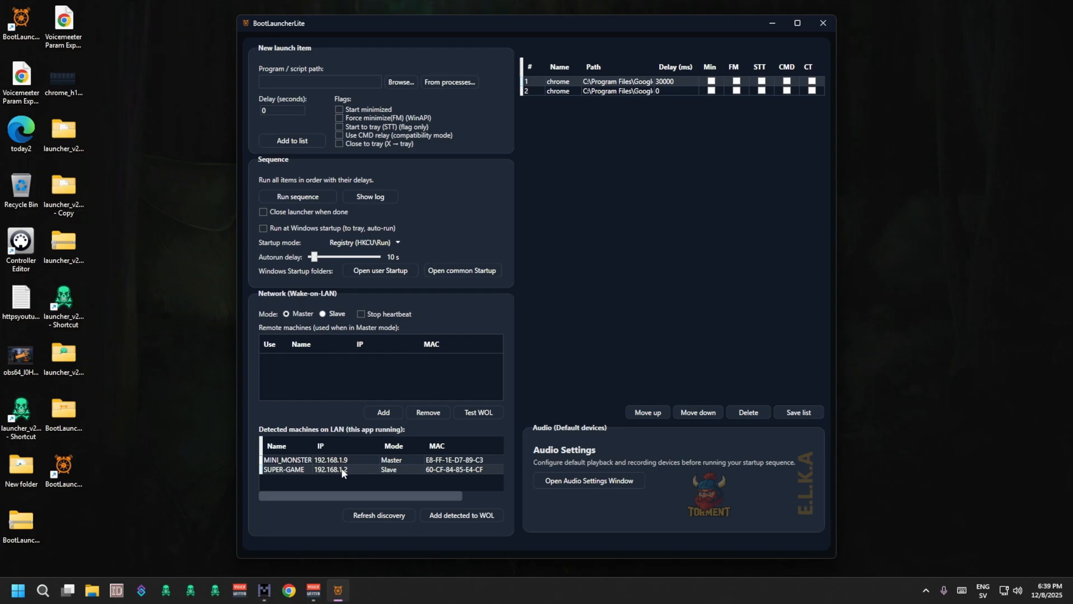
pyautogui.click(465, 521)
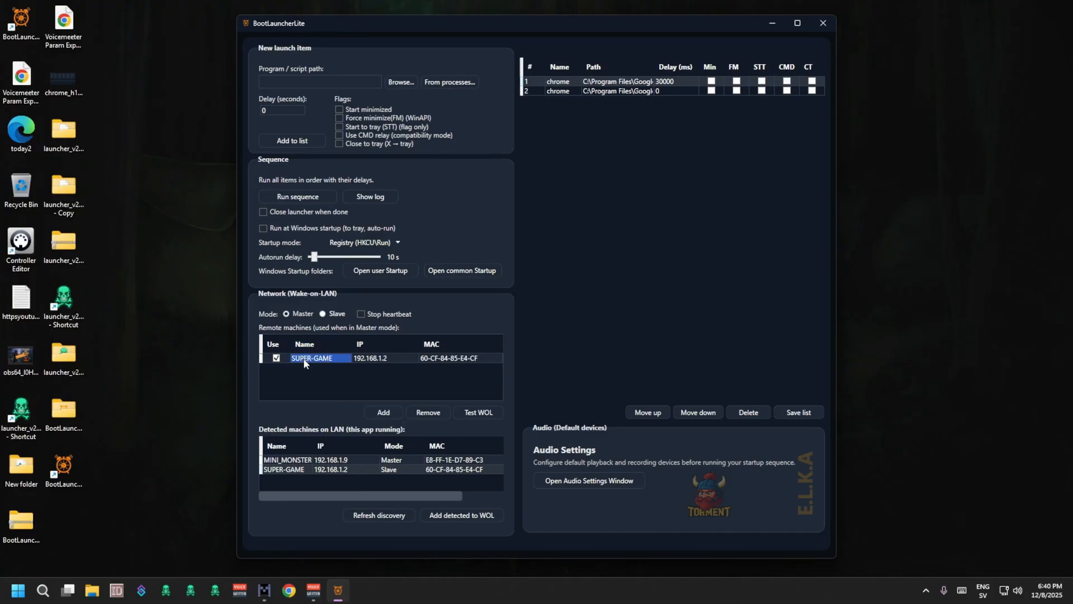
# - Add a blank remote machine, go through its empty IP and MAC cells, and remove the entry again
pyautogui.click(383, 412)
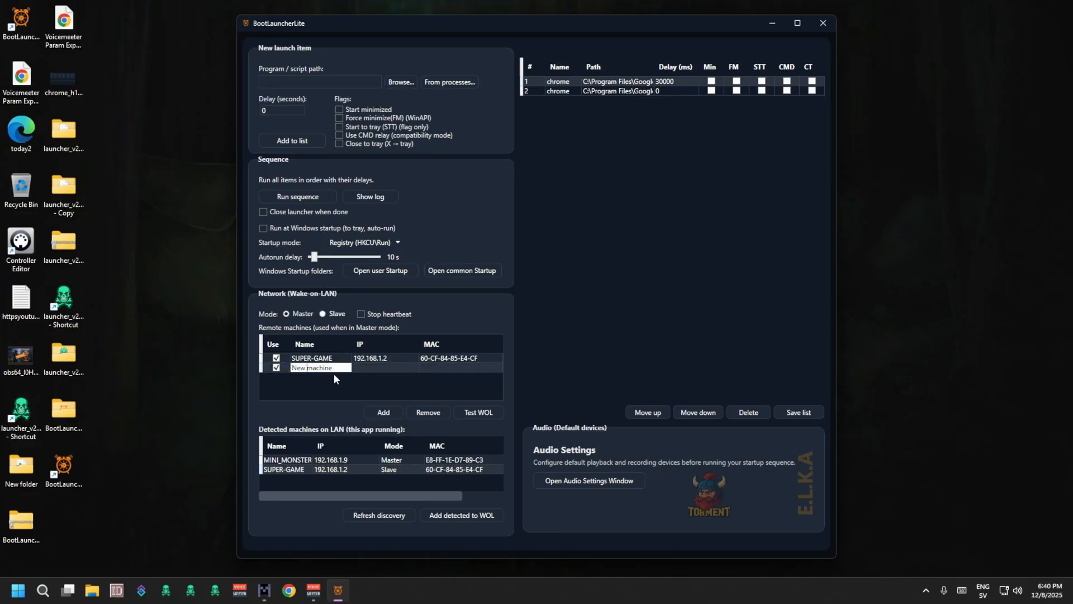
pyautogui.click(387, 369)
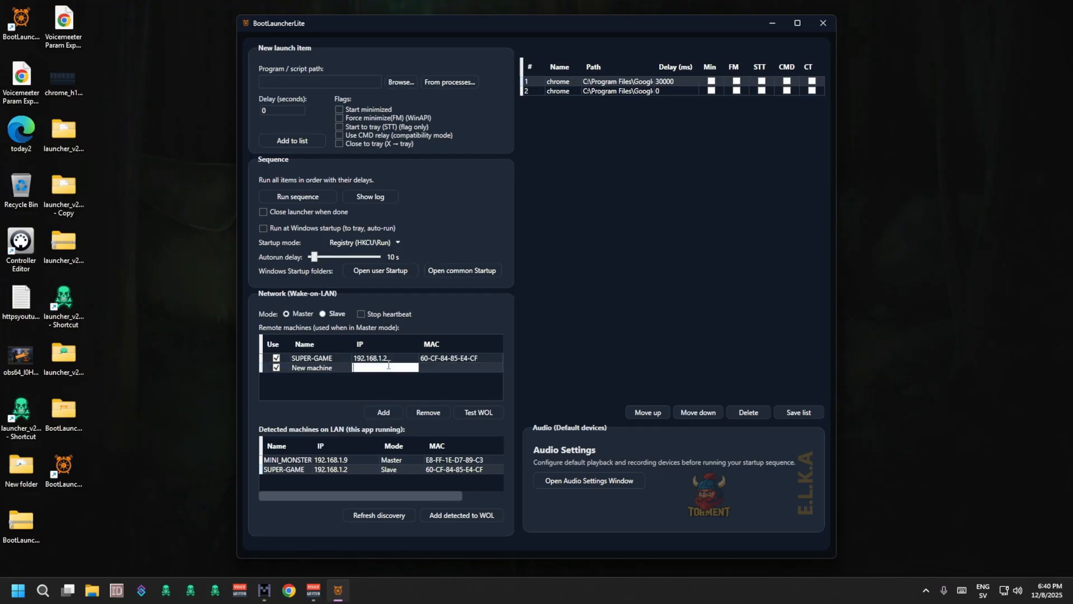
pyautogui.click(458, 369)
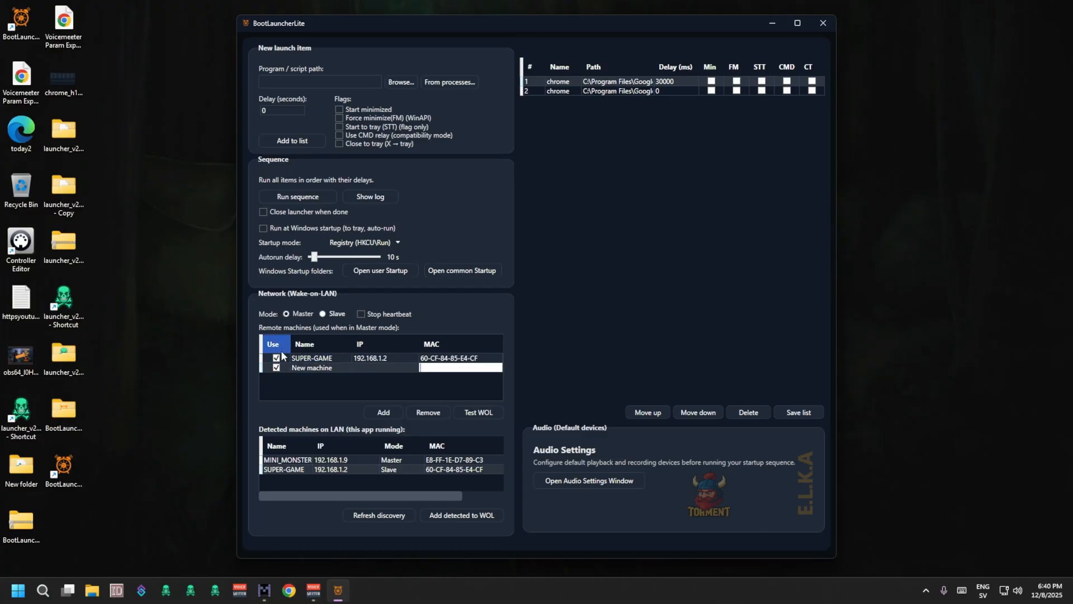
pyautogui.click(439, 419)
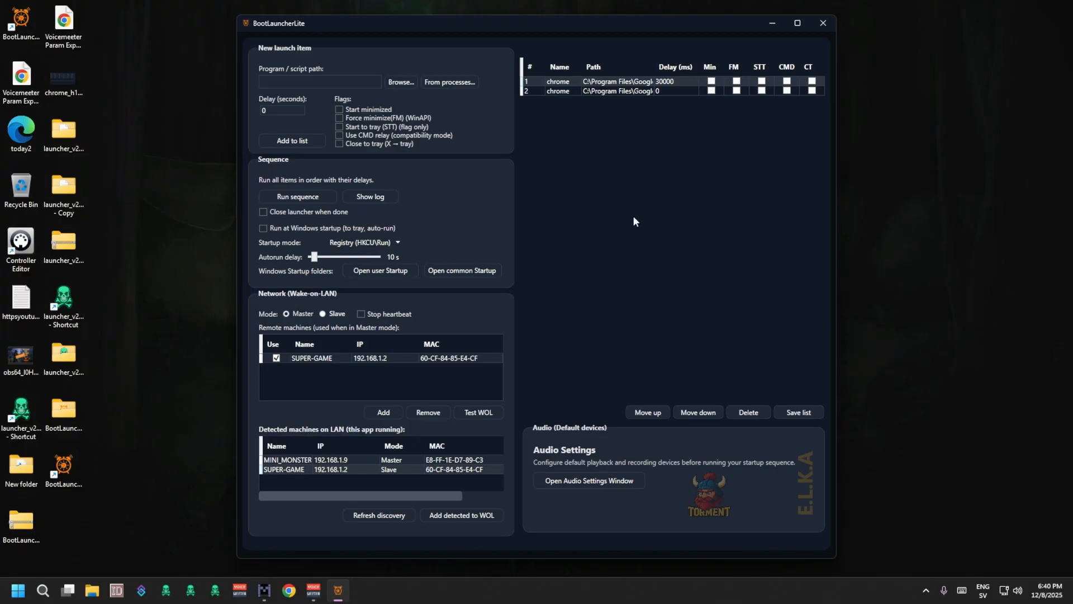
# - Open the launcher's audio settings, bring up the Windows Sound settings, and shrink and reposition that Settings window
pyautogui.click(569, 482)
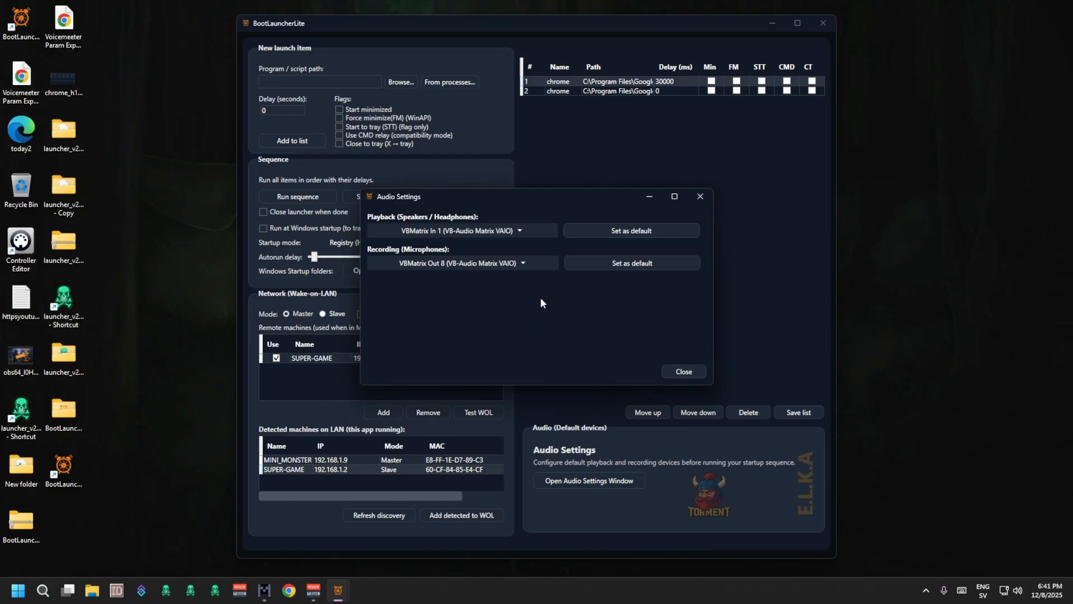
pyautogui.rightClick(1018, 593)
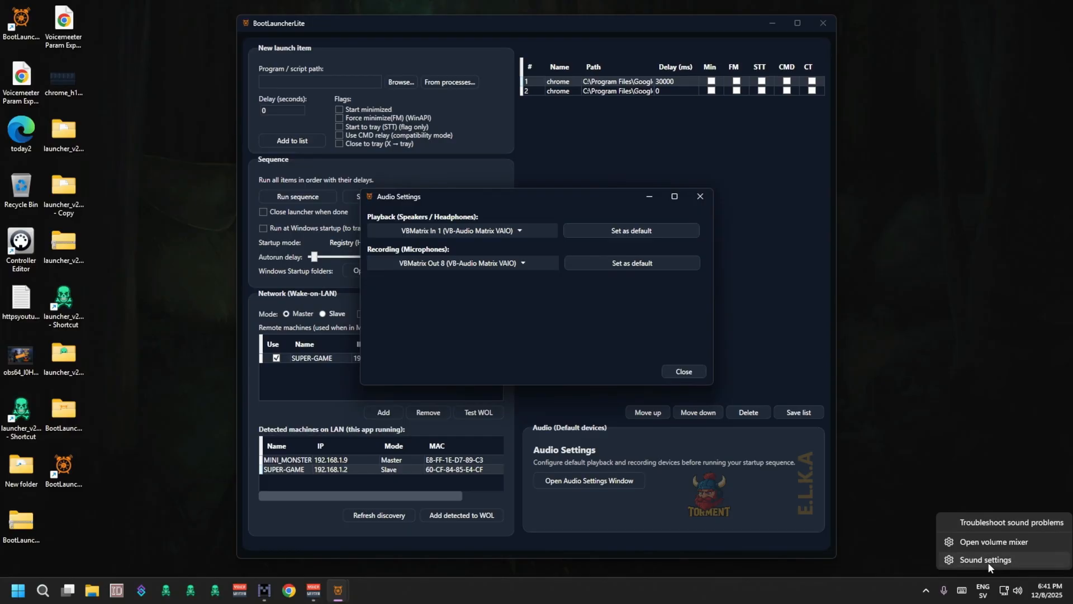
pyautogui.click(988, 560)
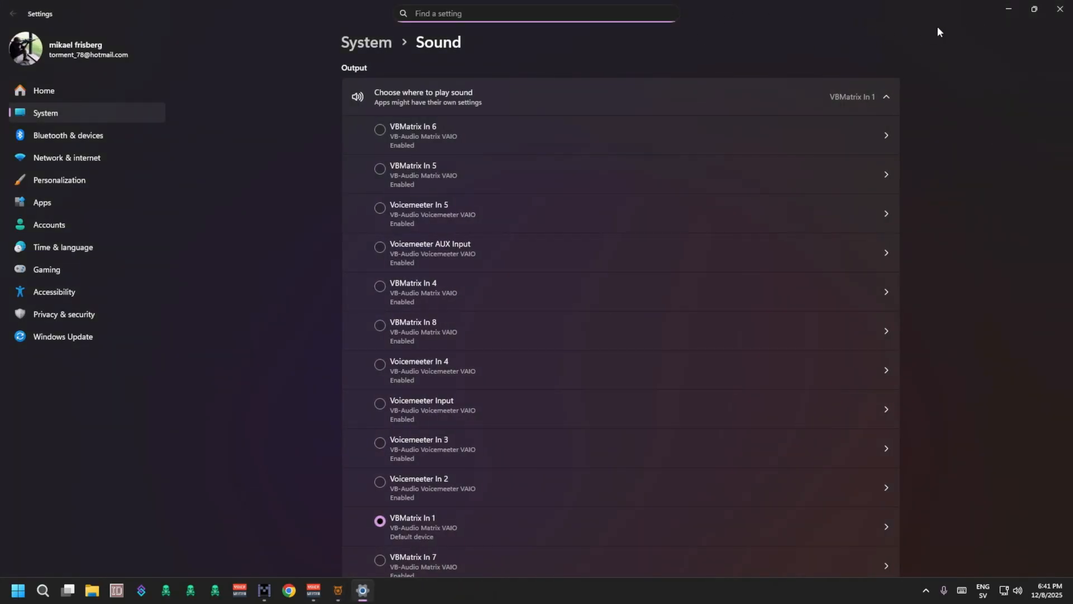
pyautogui.click(1031, 20)
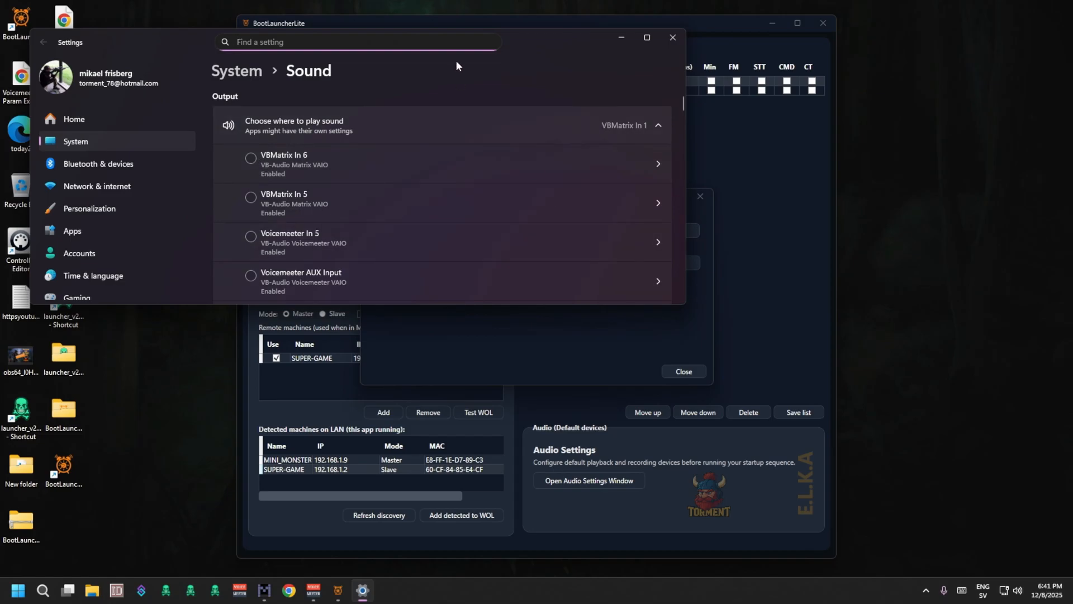
pyautogui.moveTo(531, 42); pyautogui.dragTo(699, 224)
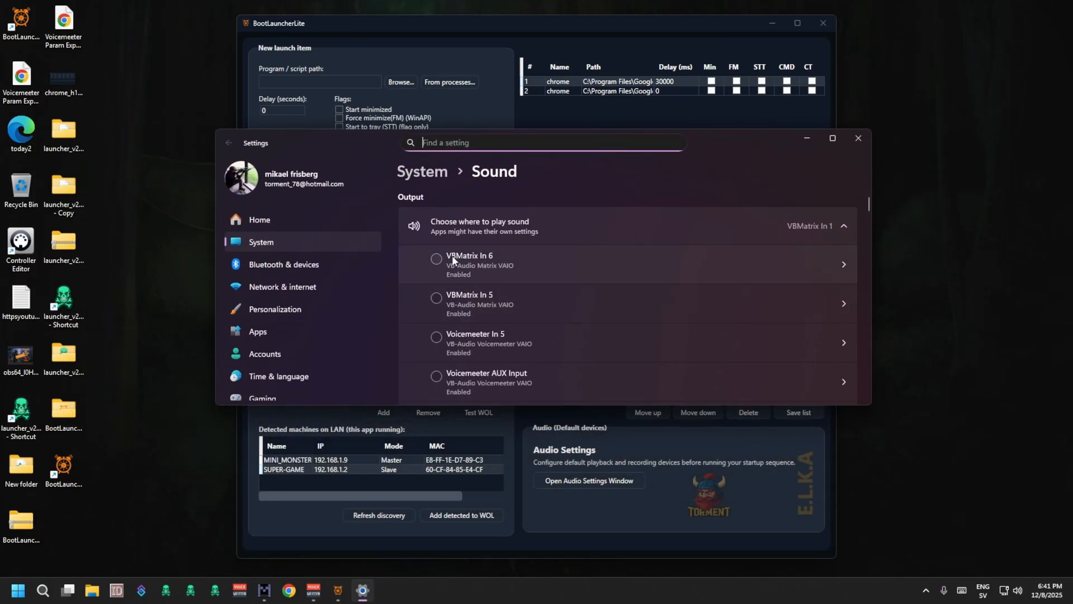
# - Switch the Windows default output to VBMatrix In 6 and the default input to Webcam 3, and close Settings
pyautogui.click(437, 259)
pyautogui.scroll(-10, 668, 307)
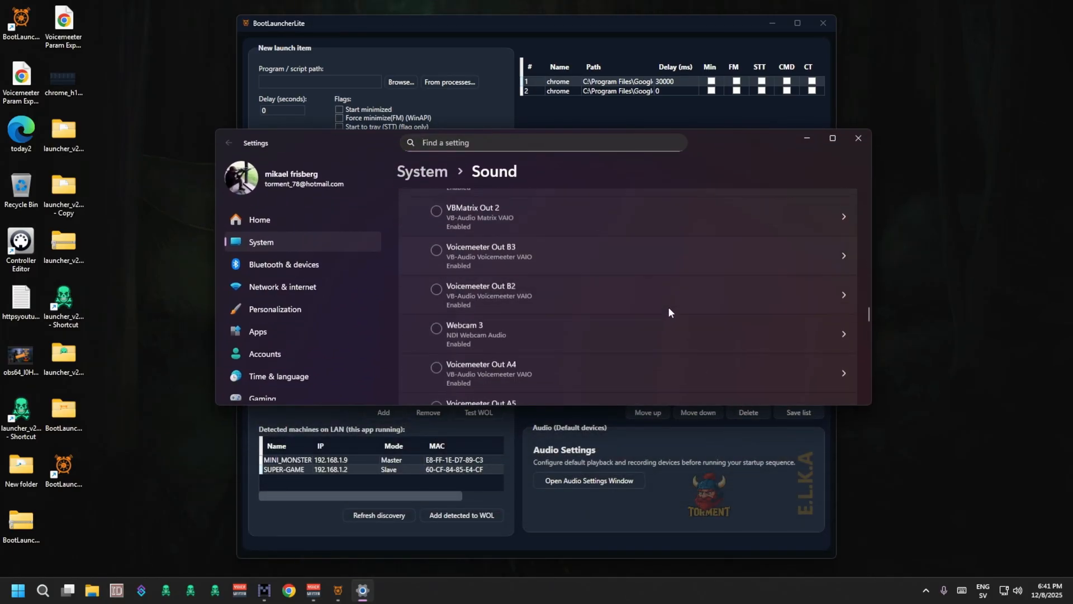
pyautogui.click(441, 290)
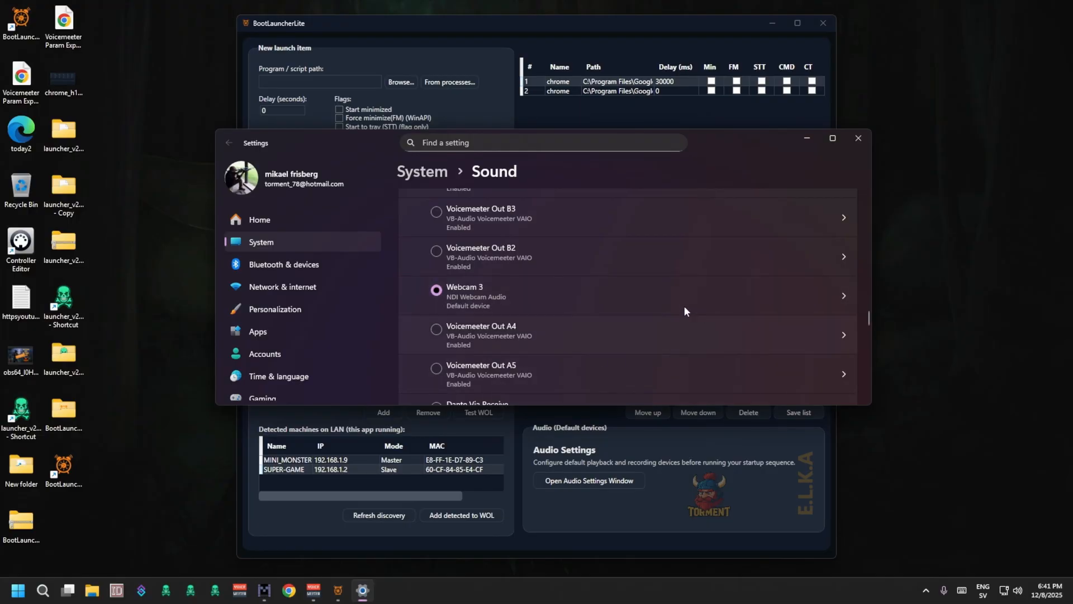
pyautogui.click(857, 139)
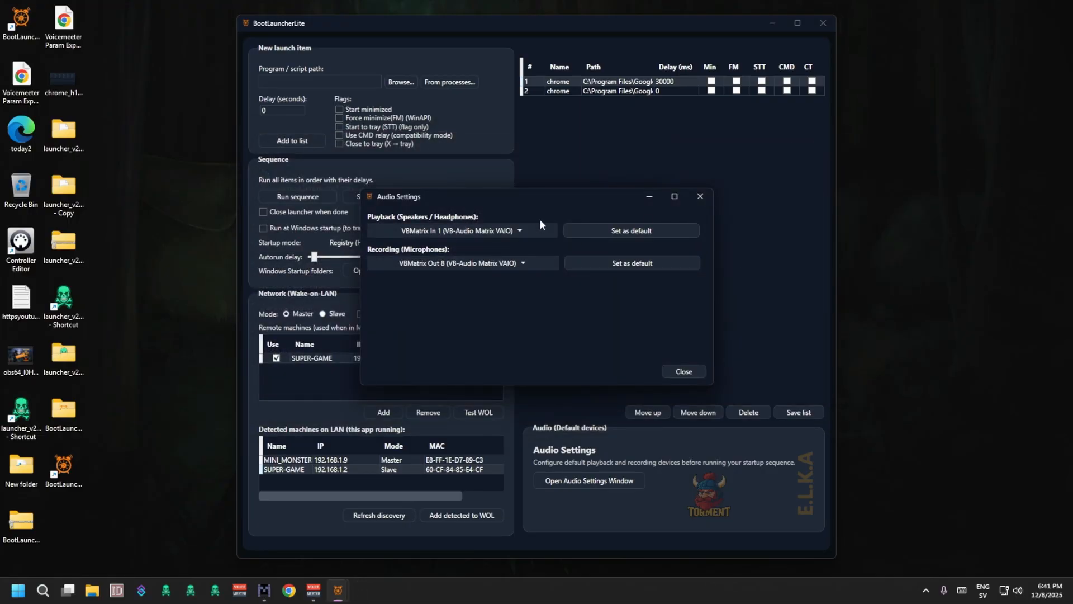
# - Set VBMatrix In 1 as default playback device and VBMatrix Out 8 as default recording device in the launcher's audio settings
pyautogui.click(648, 238)
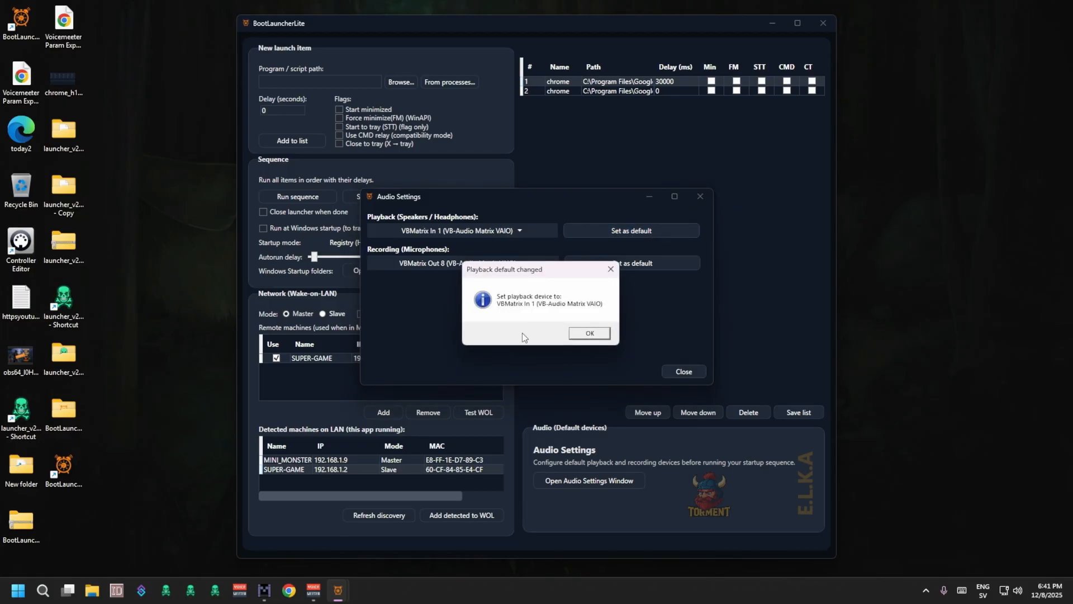
pyautogui.click(586, 332)
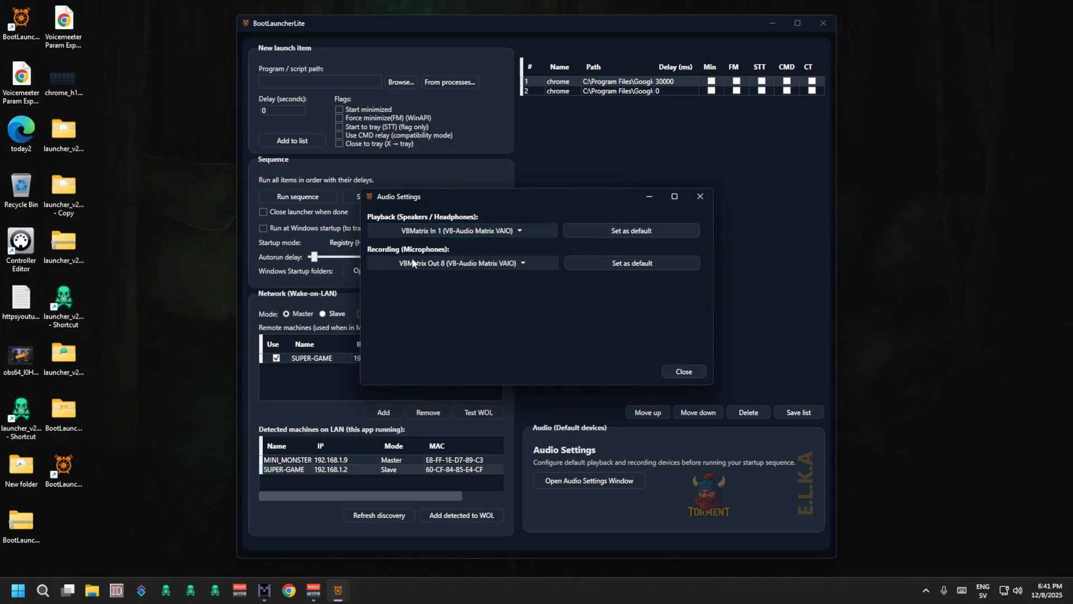
pyautogui.click(638, 265)
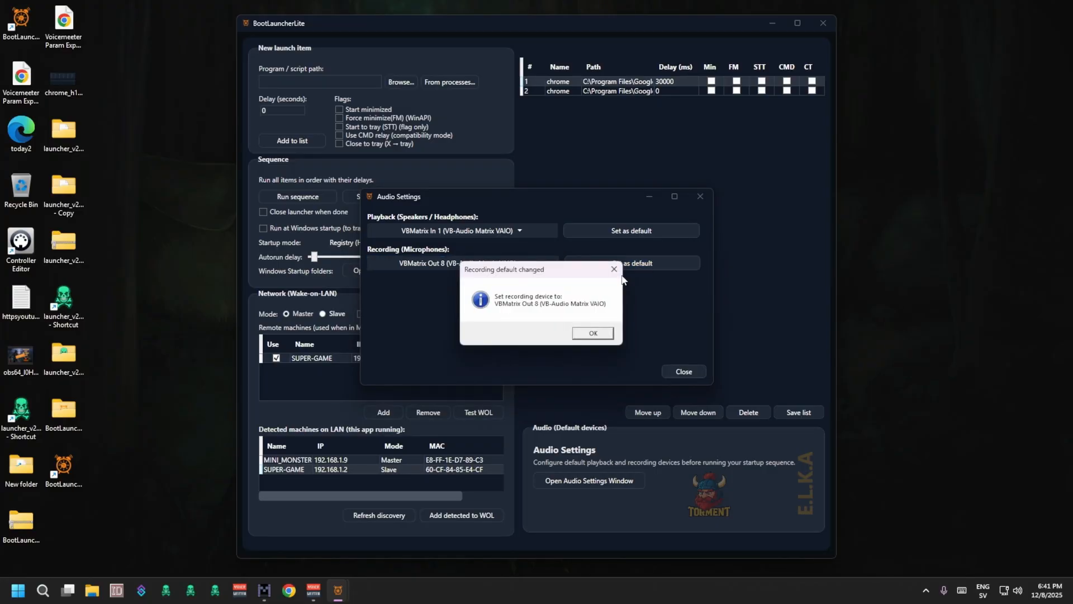
pyautogui.click(605, 336)
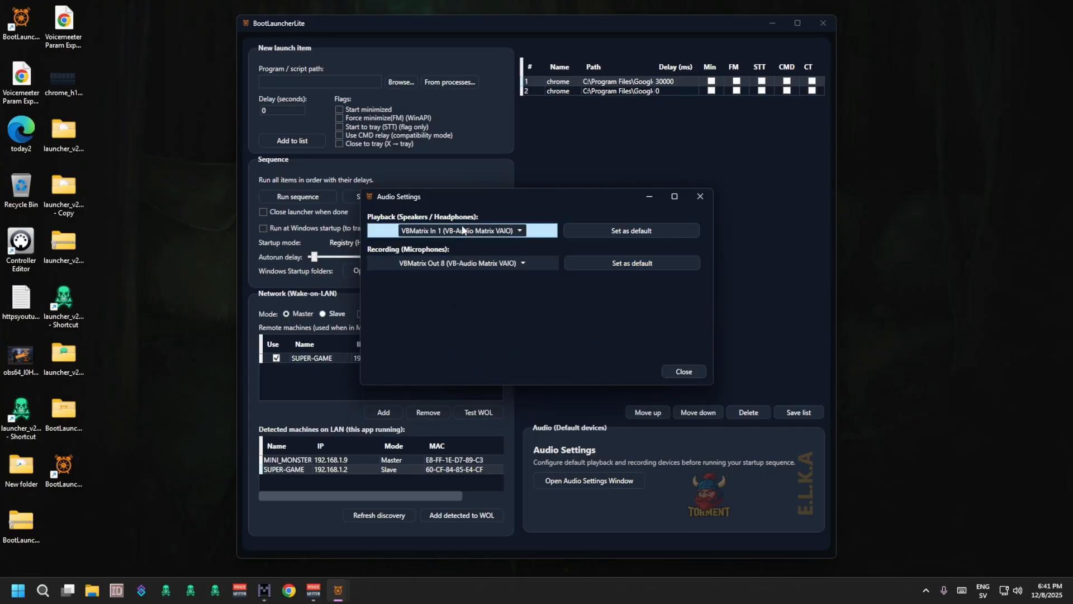
pyautogui.click(617, 264)
pyautogui.click(581, 338)
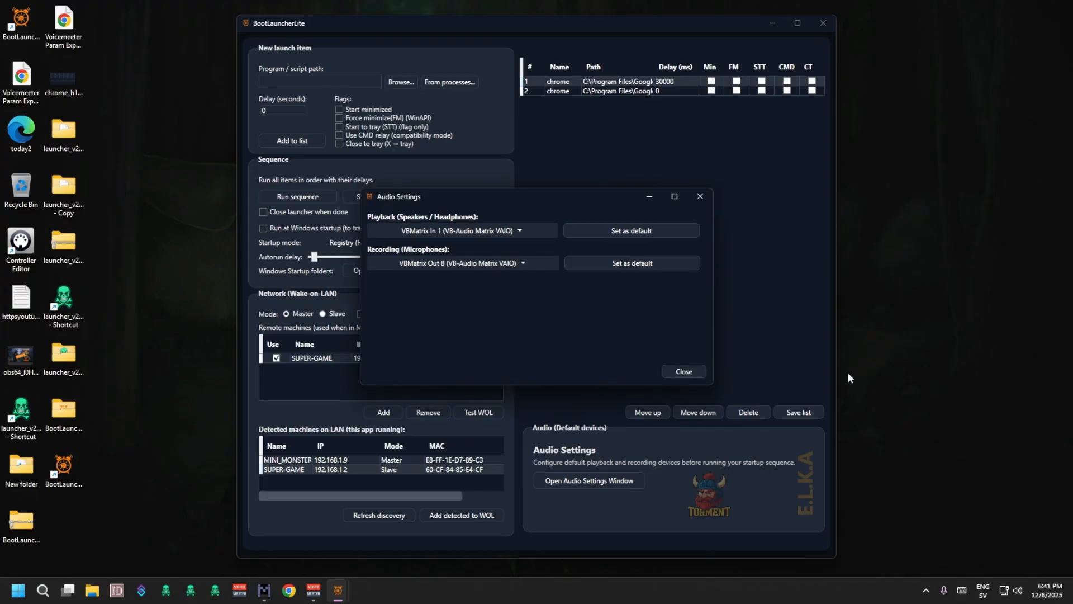
# - Check which output and input devices are the defaults in the Windows Sound settings
pyautogui.click(1022, 590)
pyautogui.click(1020, 594)
pyautogui.rightClick(1018, 590)
pyautogui.click(984, 559)
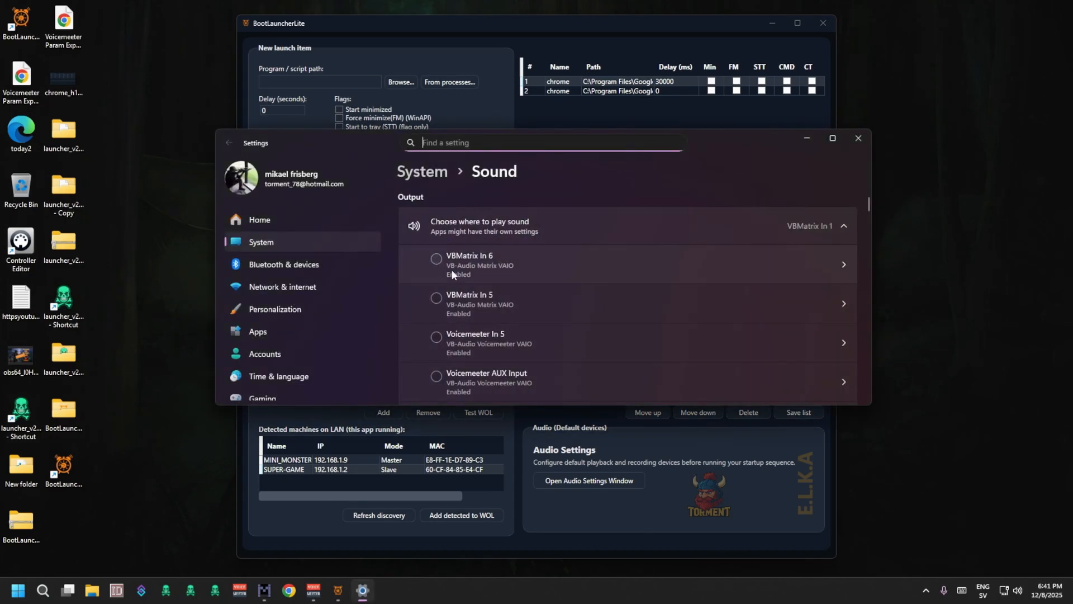
pyautogui.scroll(-3, 531, 269)
pyautogui.scroll(-4, 539, 273)
pyautogui.click(518, 257)
pyautogui.scroll(-5, 548, 274)
pyautogui.scroll(-4, 552, 277)
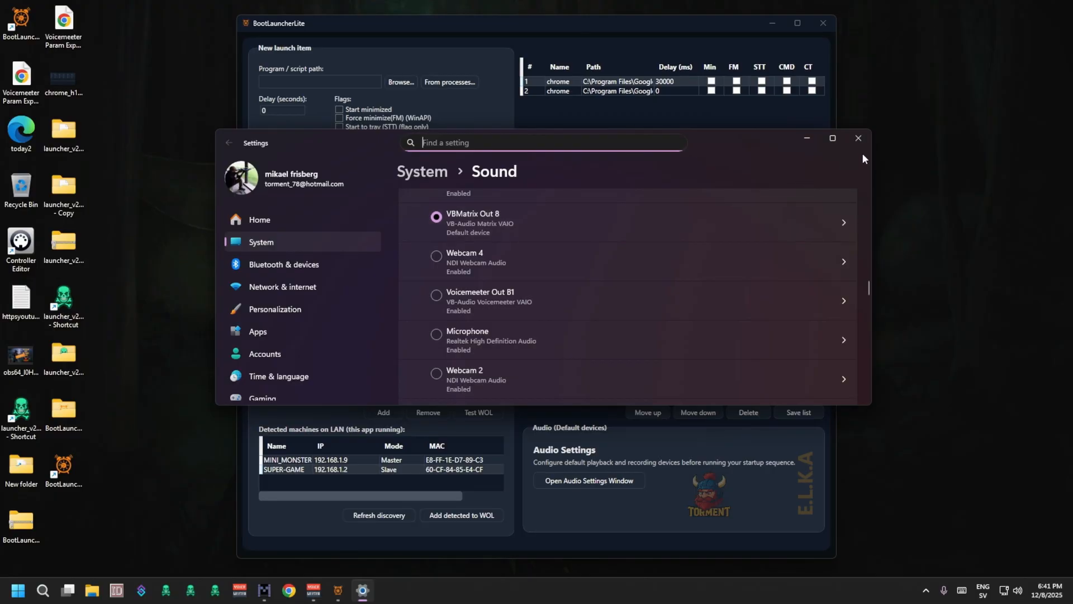
# - Close the Windows Sound settings and the launcher's audio settings window
pyautogui.click(858, 138)
pyautogui.click(679, 370)
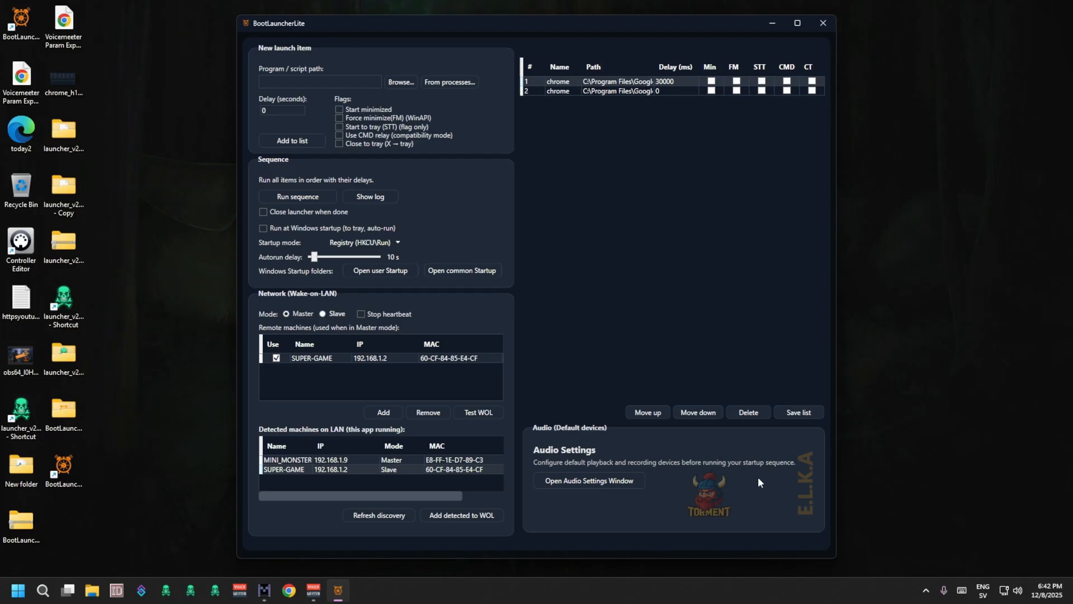
# - Toggle the Stop heartbeat option in the Wake-on-LAN section on and off, leaving it disabled
pyautogui.click(360, 314)
pyautogui.click(361, 313)
pyautogui.click(361, 313)
pyautogui.click(375, 314)
pyautogui.click(370, 314)
pyautogui.click(366, 317)
pyautogui.moveTo(538, 559); pyautogui.dragTo(575, 570)
pyautogui.scroll(-2, 491, 287)
pyautogui.scroll(2, 486, 293)
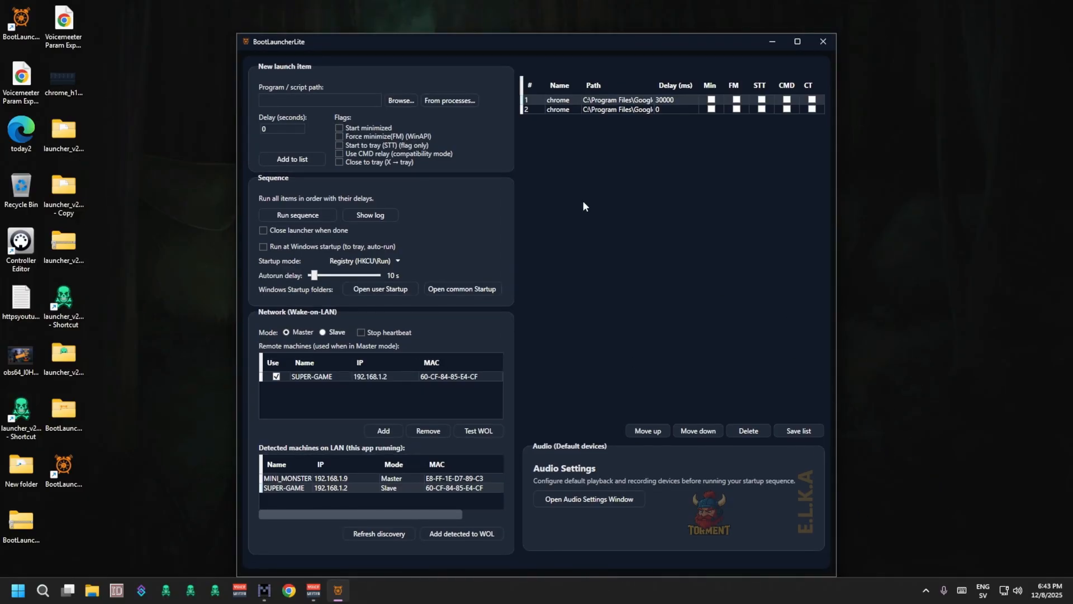
# - Close BootLauncherLite, start the full BootLauncher from the desktop, and refresh its discovery of machines on the LAN
pyautogui.click(823, 42)
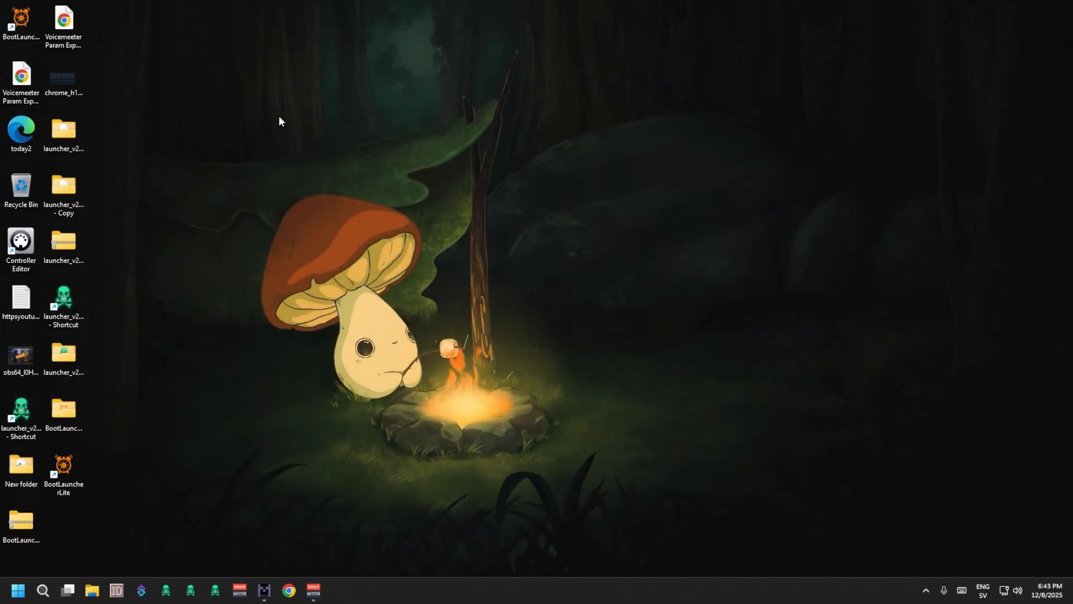
pyautogui.click(32, 18)
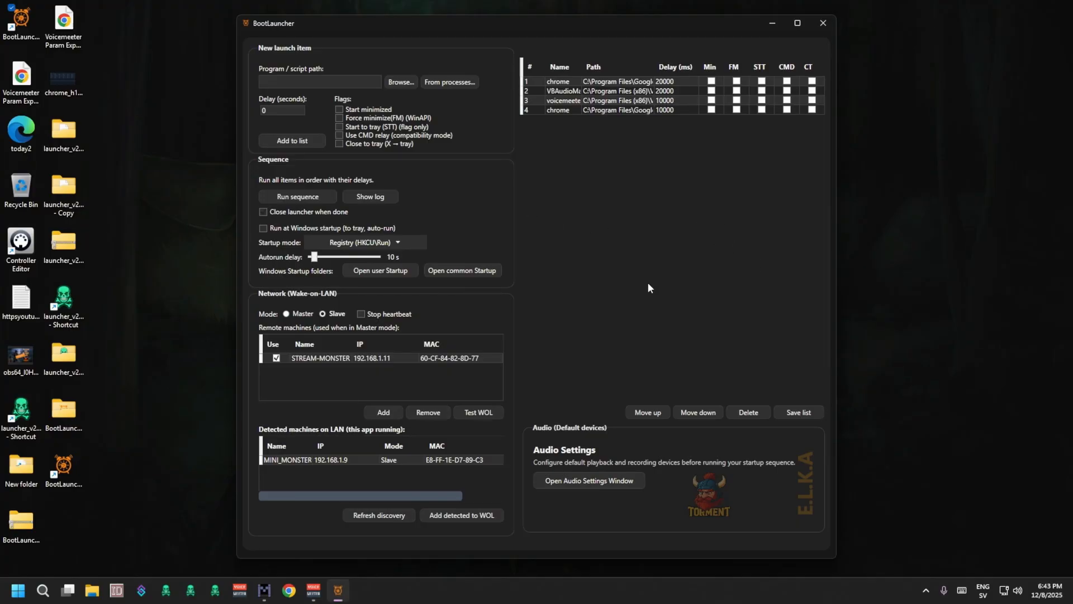
pyautogui.click(363, 515)
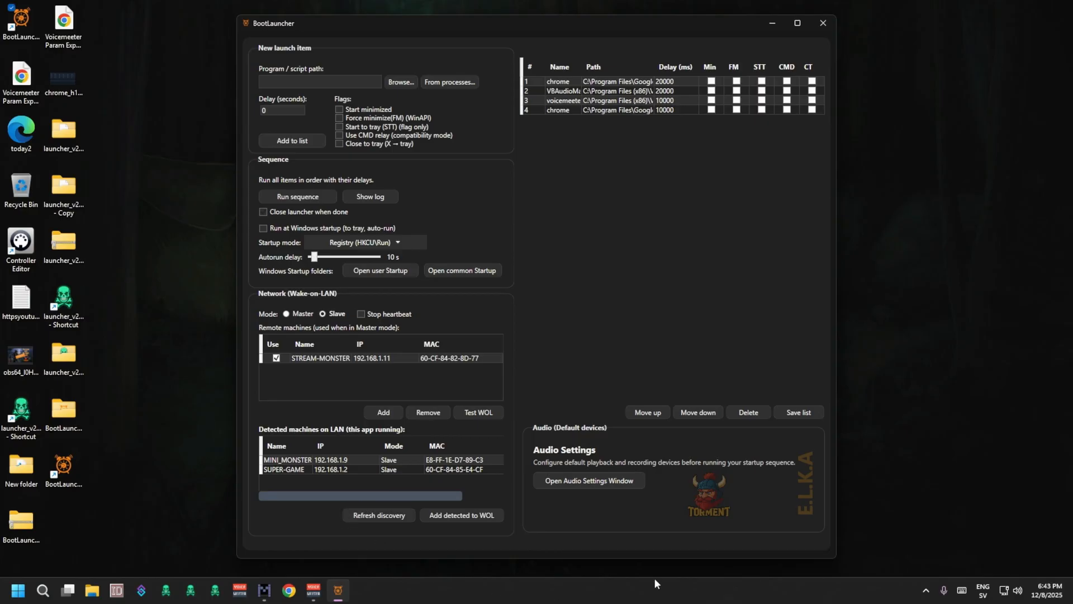
# - Open BootLauncher's color theme settings, try the Default and GPT presets, and apply the Classic preset
pyautogui.rightClick(573, 26)
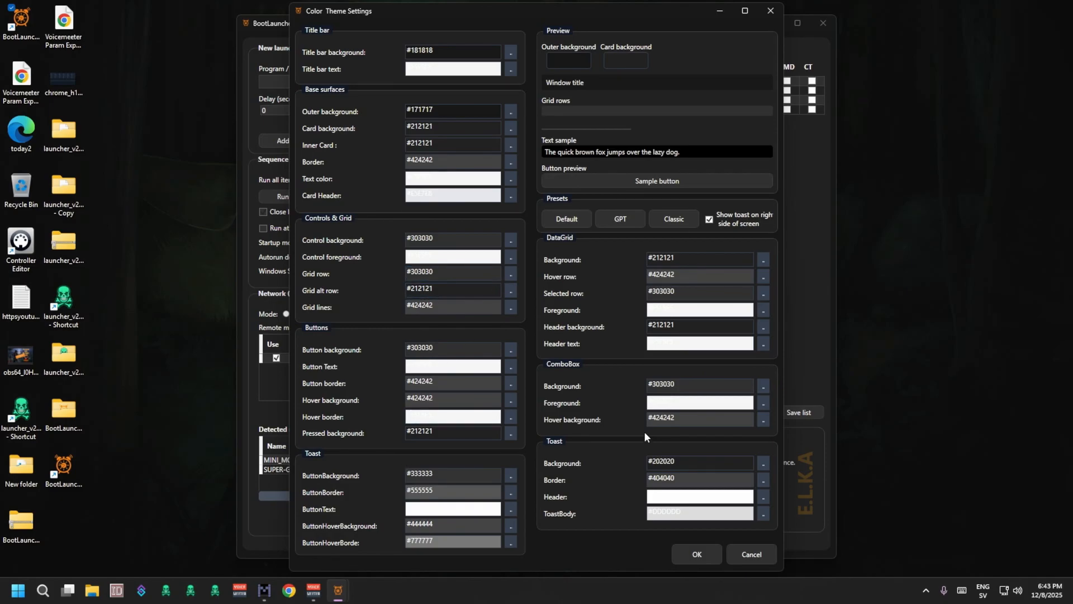
pyautogui.click(567, 219)
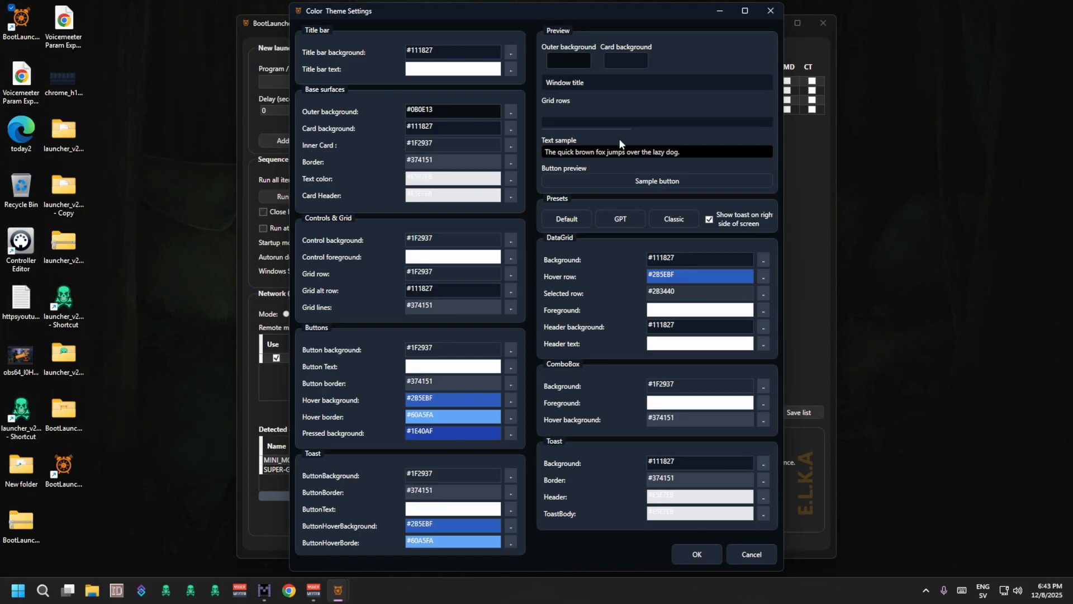
pyautogui.click(620, 219)
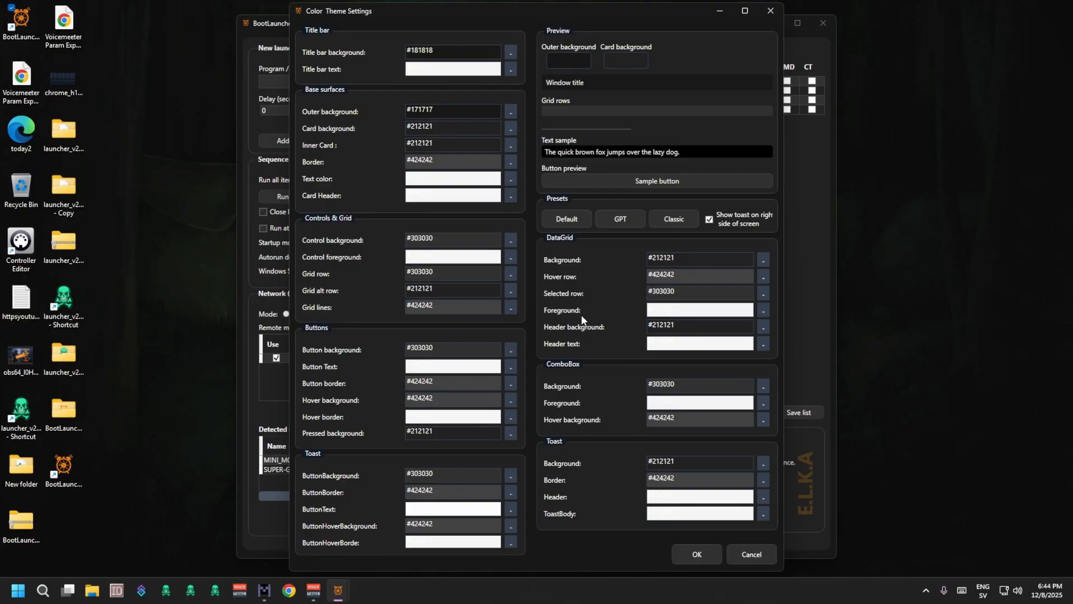
pyautogui.click(681, 223)
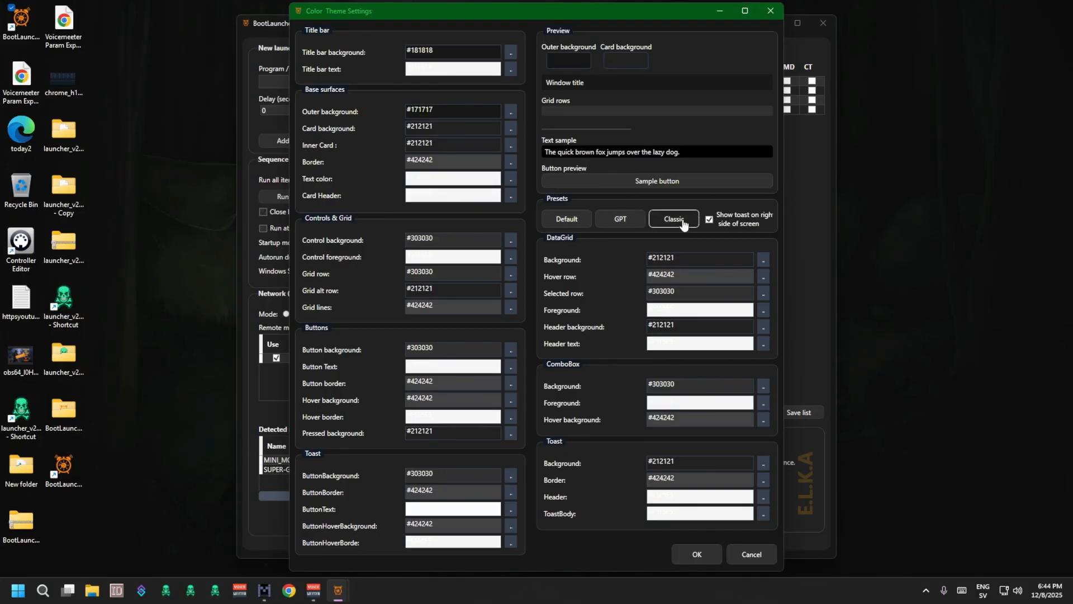
pyautogui.click(699, 551)
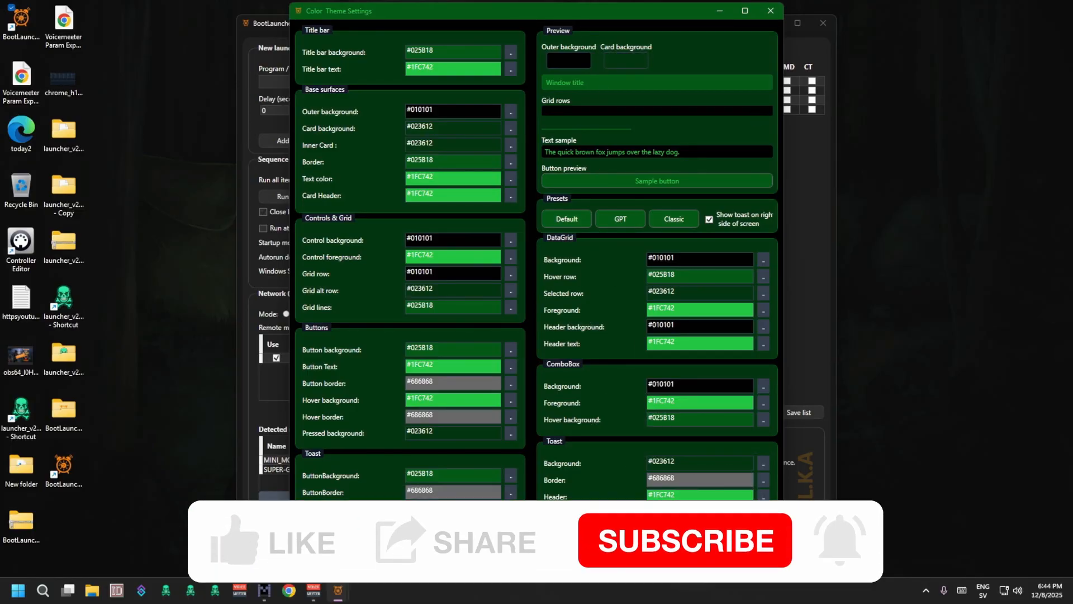